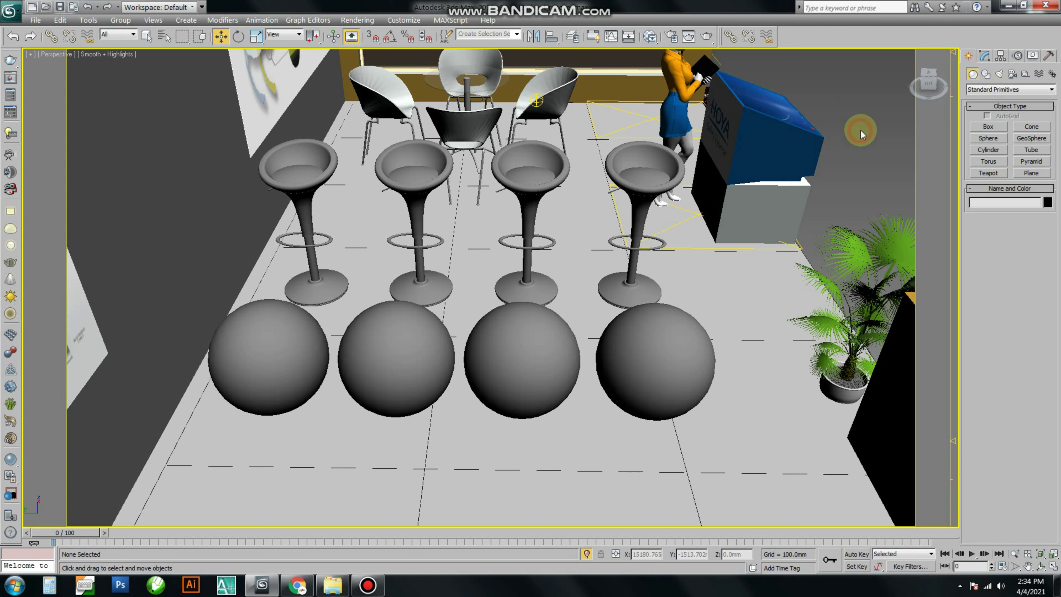
- Review the Common, V-Ray and GI render settings: Irradiance map primary, Light cache secondary
{"action": "middle_click_drag", "start_coordinate": [829, 164], "coordinate": [823, 162]}
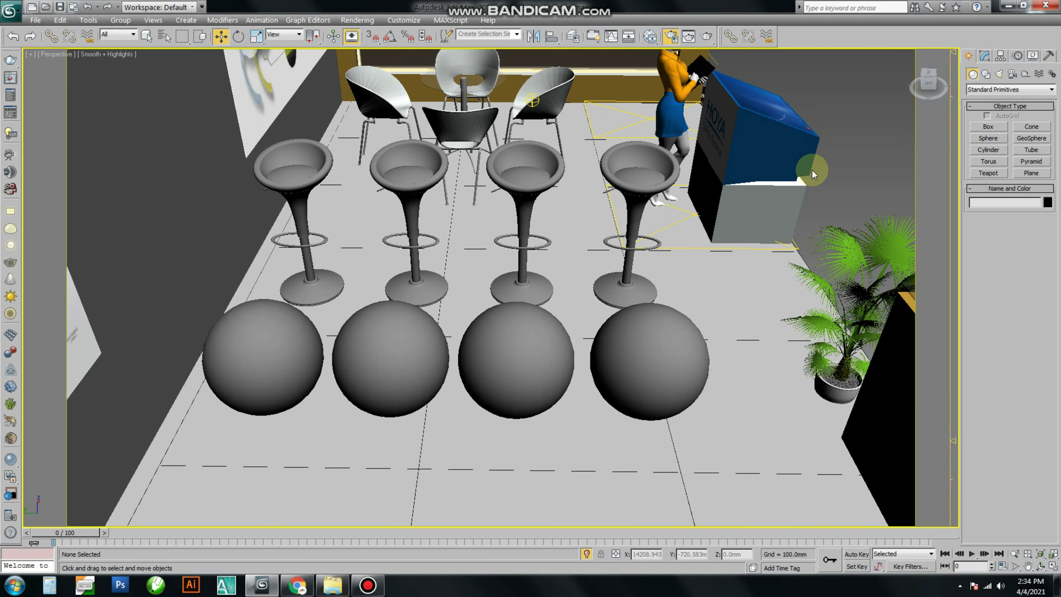
{"action": "key", "text": "F10"}
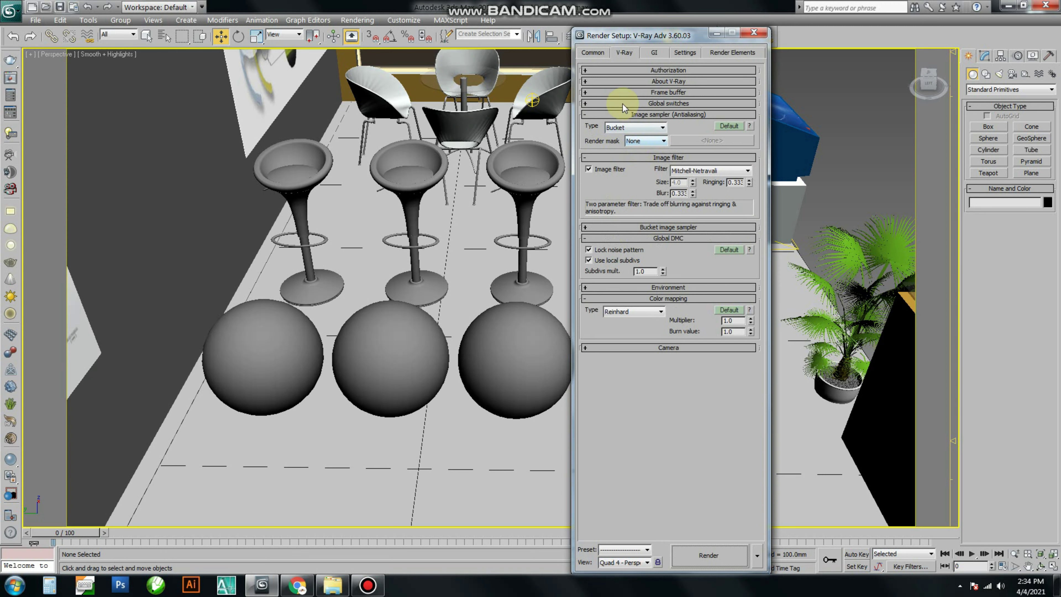
{"action": "left_click", "coordinate": [600, 53]}
{"action": "left_click", "coordinate": [623, 53]}
{"action": "left_click", "coordinate": [653, 53]}
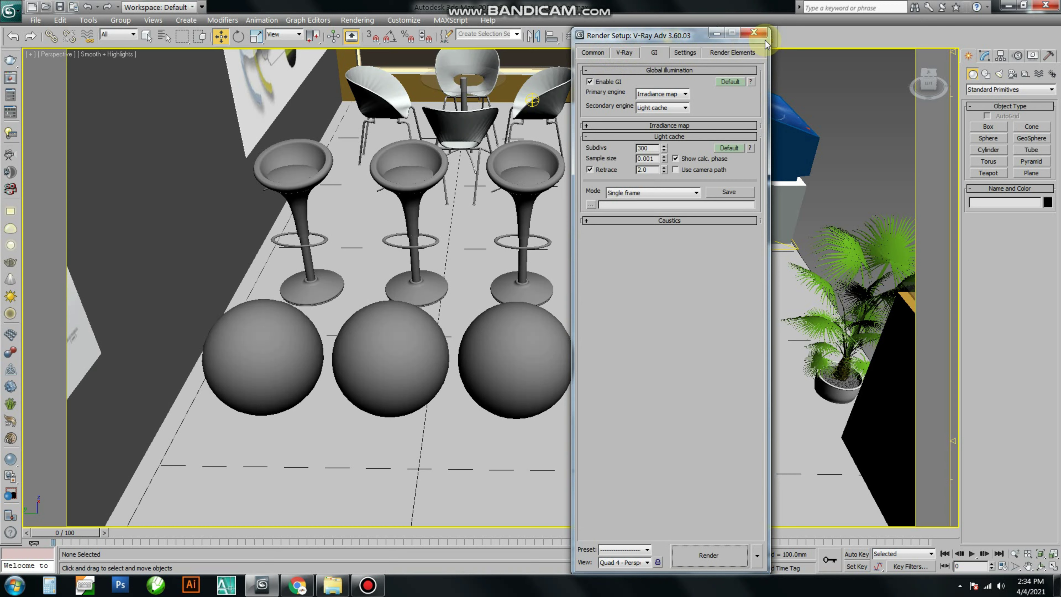
{"action": "left_click", "coordinate": [754, 33]}
- Turn the material slot into a VRayMtl and show its enlarged preview with a checker background
{"action": "key", "text": "m"}
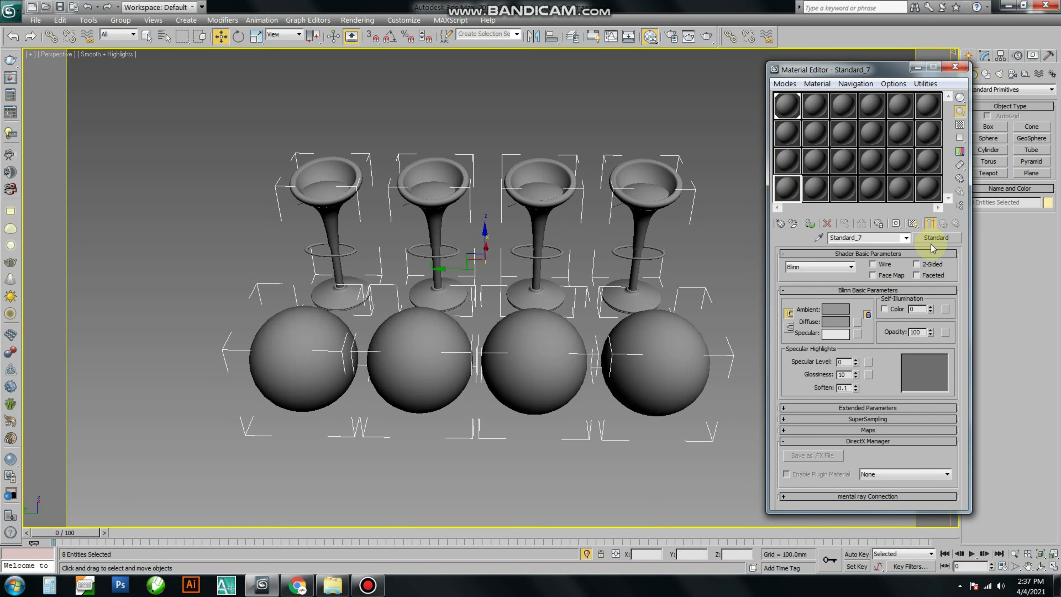
{"action": "left_click", "coordinate": [930, 244]}
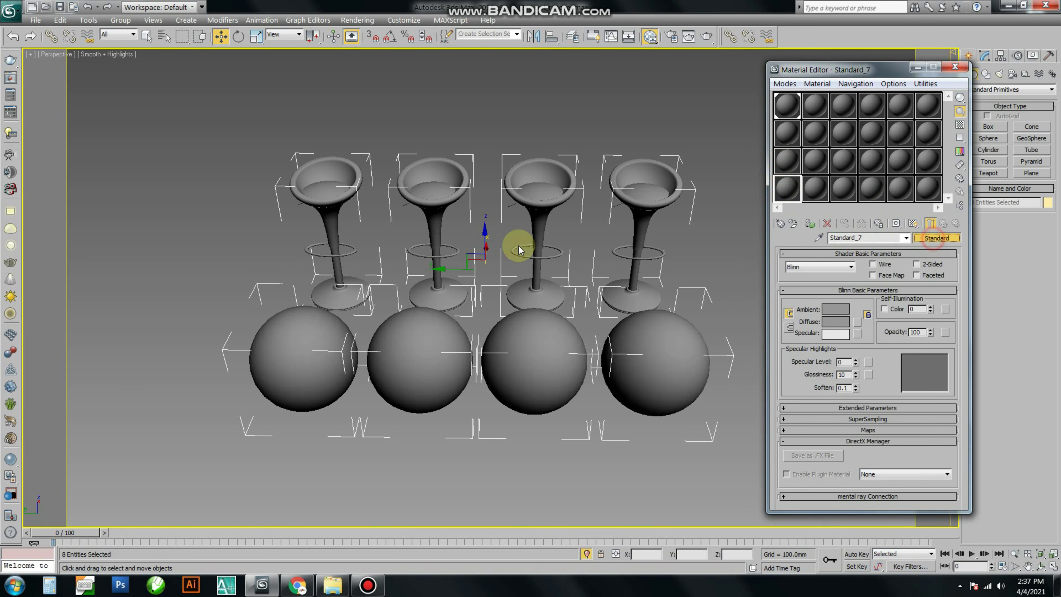
{"action": "left_click", "coordinate": [457, 409]}
{"action": "double_click", "coordinate": [456, 411]}
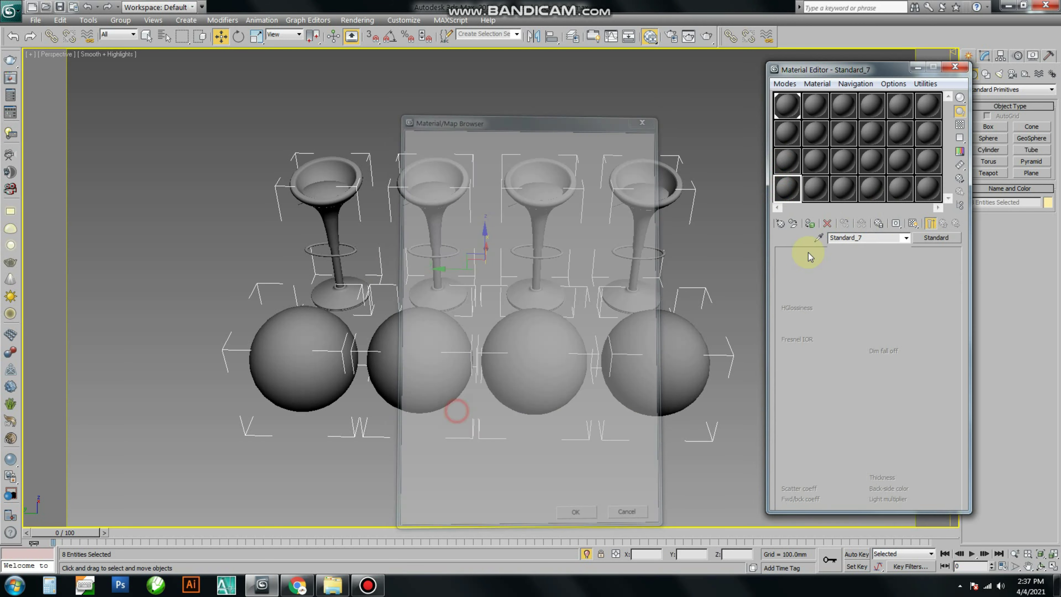
{"action": "double_click", "coordinate": [792, 161]}
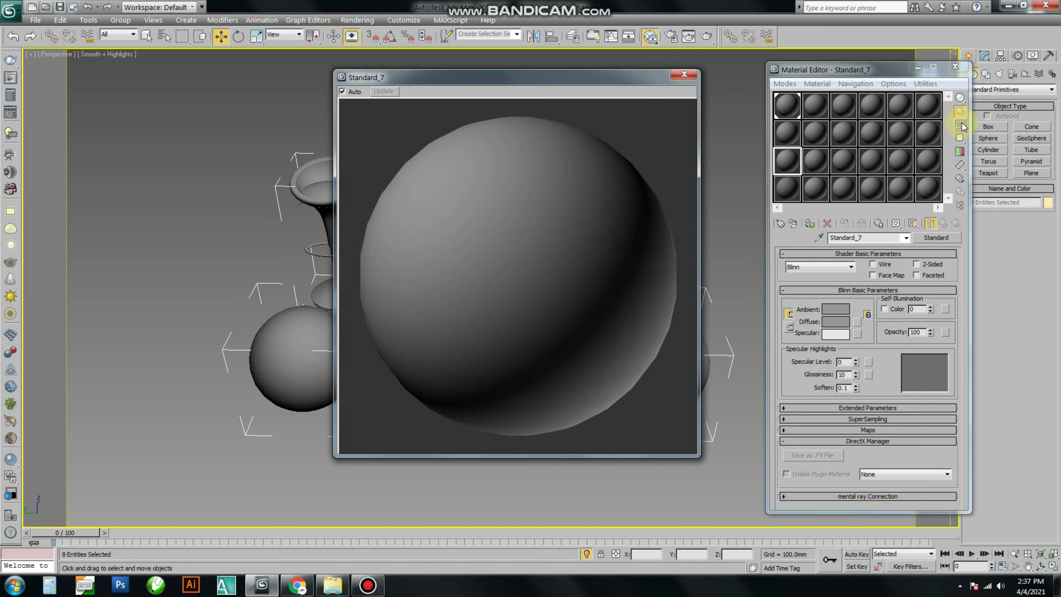
{"action": "left_click", "coordinate": [959, 124]}
- Rearrange the windows and confirm Standard_7 as a VRayMtl with the checker background on
{"action": "left_click_drag", "start_coordinate": [847, 70], "coordinate": [866, 46]}
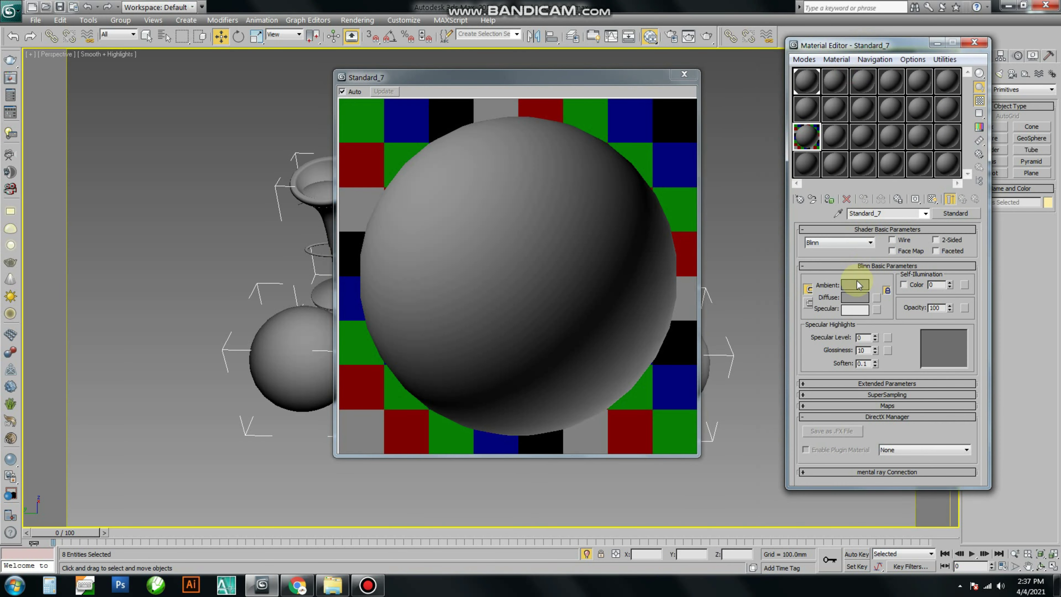
{"action": "left_click", "coordinate": [951, 216]}
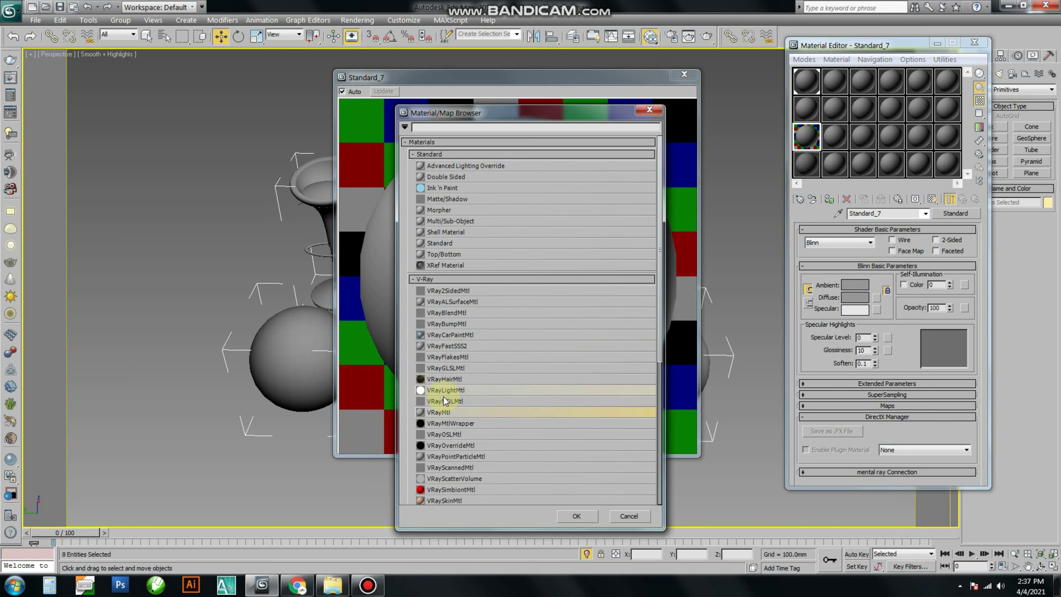
{"action": "double_click", "coordinate": [444, 401]}
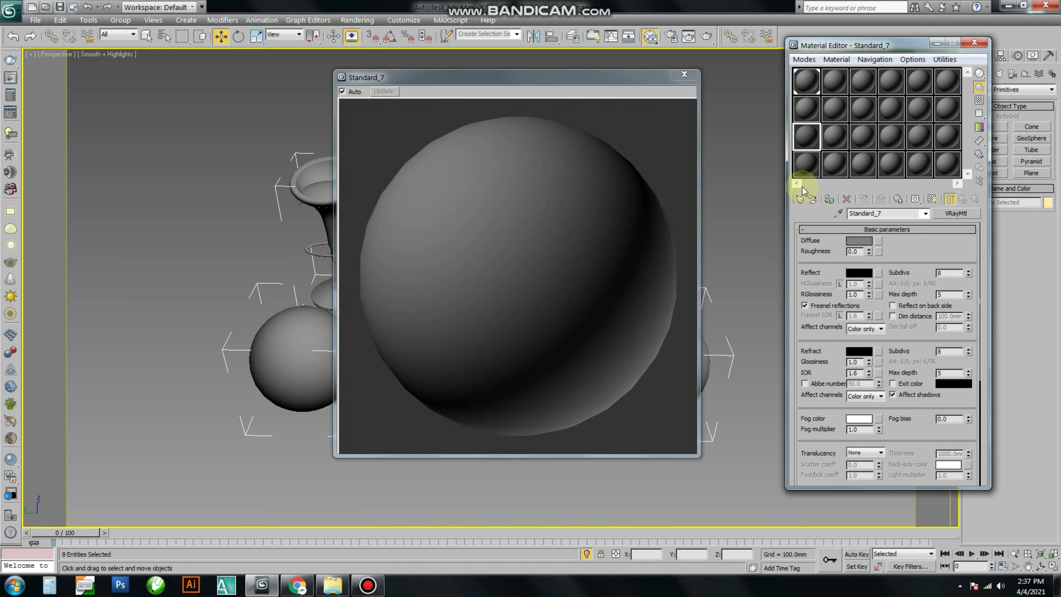
{"action": "left_click_drag", "start_coordinate": [619, 84], "coordinate": [641, 76]}
{"action": "left_click", "coordinate": [979, 101]}
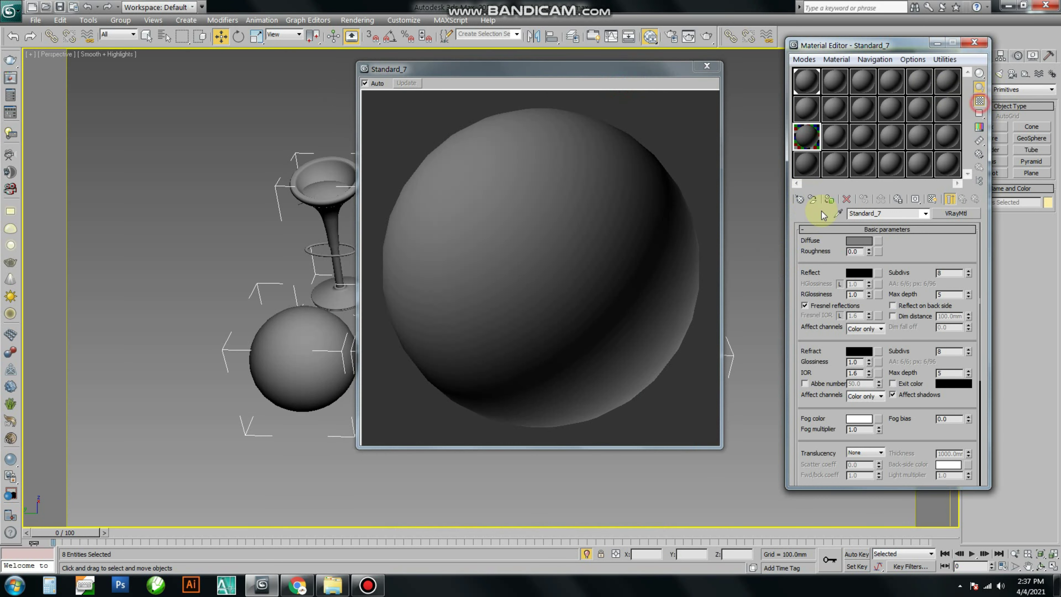
- Set Standard_7's diffuse to brightness 20 and its reflection colour to brightness 231
{"action": "left_click", "coordinate": [857, 241]}
{"action": "double_click", "coordinate": [442, 124]}
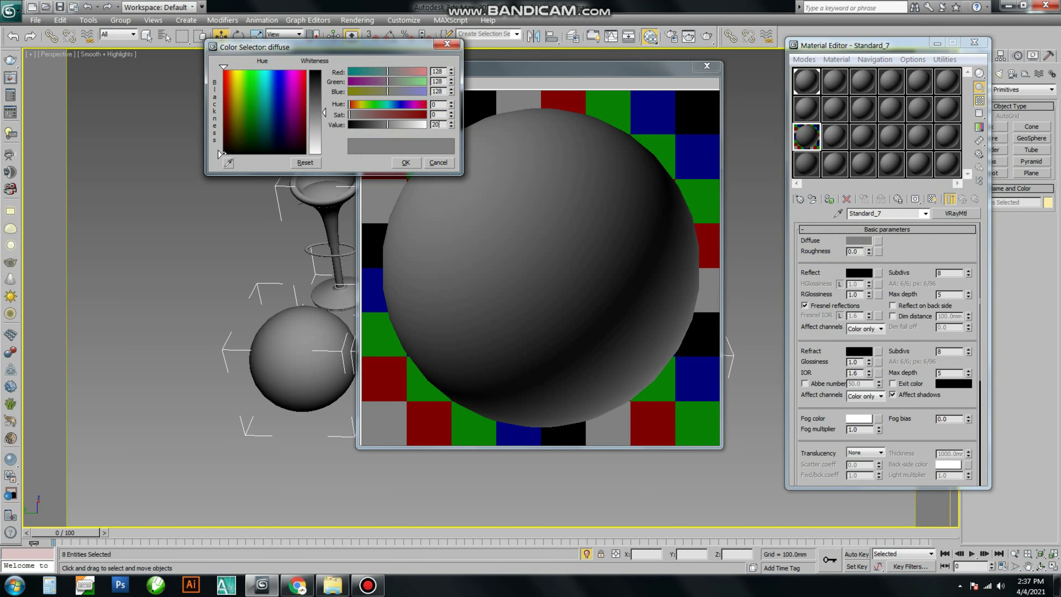
{"action": "key", "text": "Return"}
{"action": "left_click", "coordinate": [405, 162]}
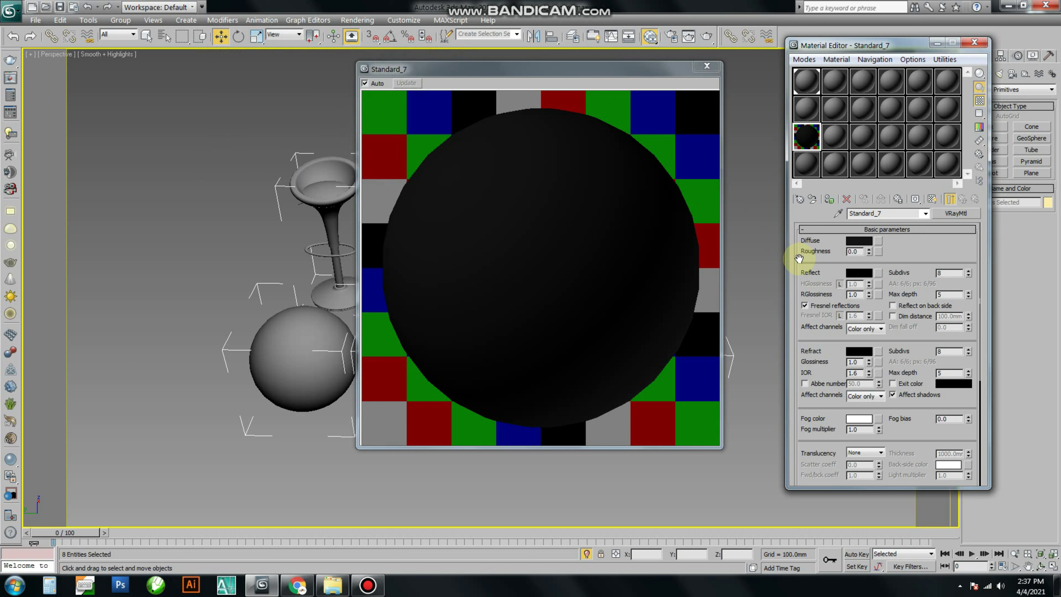
{"action": "left_click", "coordinate": [859, 272]}
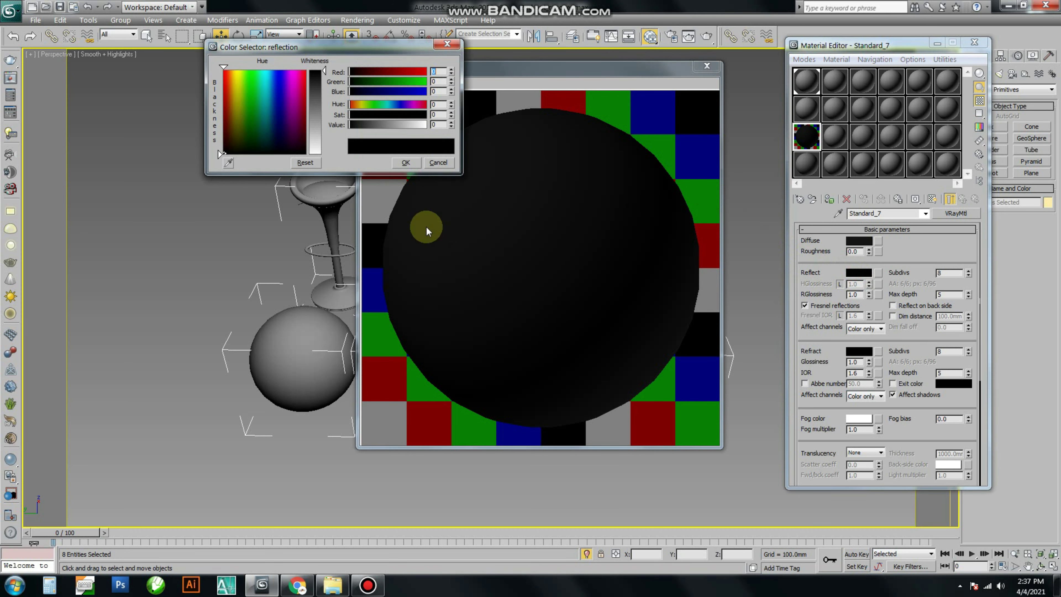
{"action": "type", "text": "231"}
{"action": "key", "text": "Return"}
{"action": "left_click", "coordinate": [405, 162]}
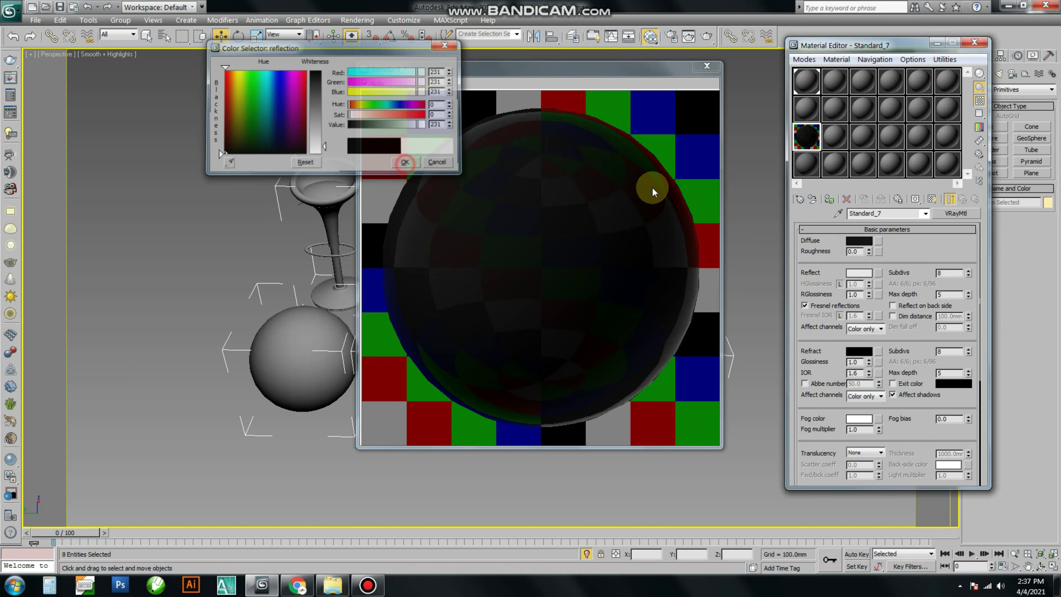
- Set reflection glossiness 0.7, 24 subdivs and max depth 7
{"action": "double_click", "coordinate": [853, 294]}
{"action": "type", "text": ".7"}
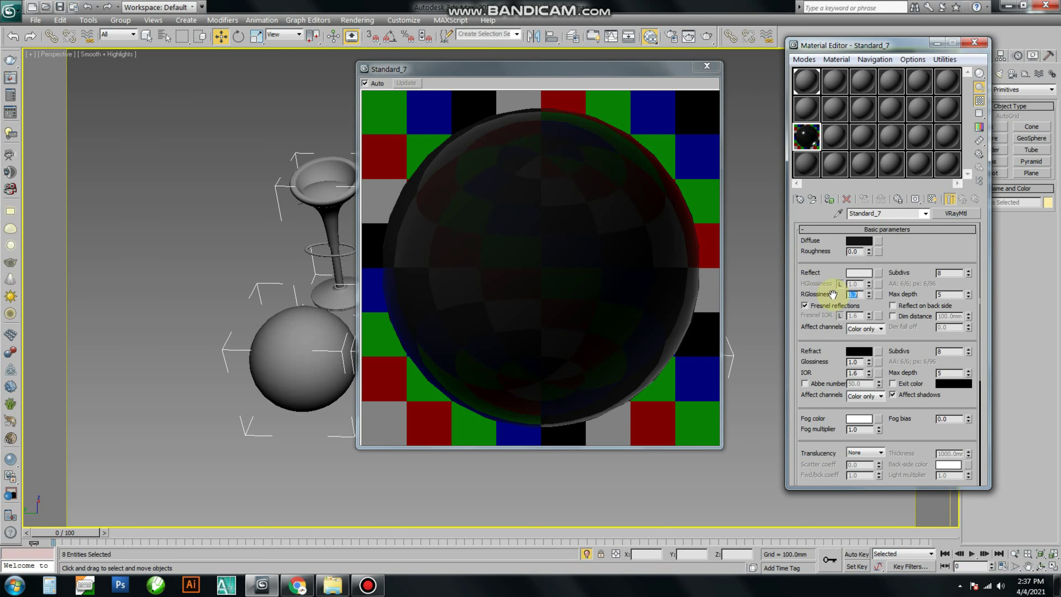
{"action": "key", "text": "Return"}
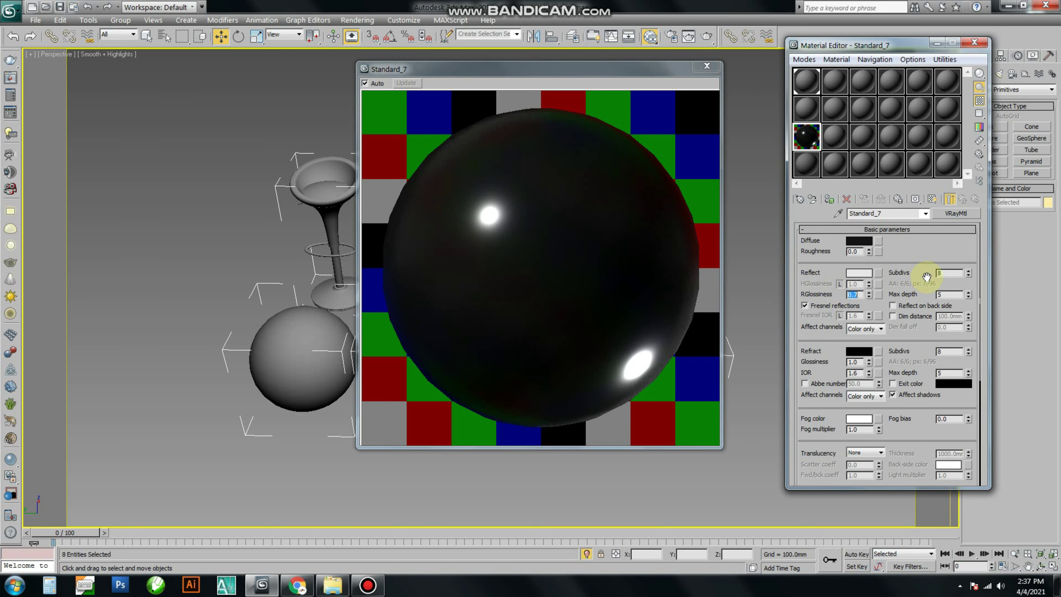
{"action": "double_click", "coordinate": [940, 273]}
{"action": "type", "text": "24"}
{"action": "key", "text": "Return"}
{"action": "double_click", "coordinate": [947, 294]}
{"action": "type", "text": "7"}
{"action": "key", "text": "Return"}
- Unlock the Fresnel IOR and set it to 20
{"action": "left_click", "coordinate": [840, 317]}
{"action": "double_click", "coordinate": [856, 316]}
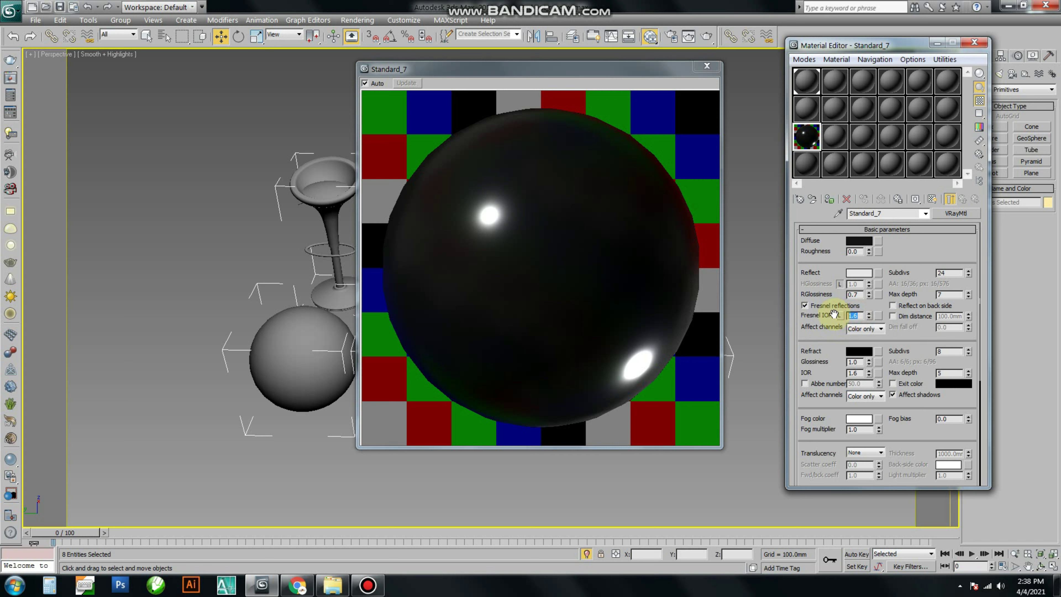
{"action": "type", "text": "20"}
{"action": "key", "text": "Return"}
{"action": "left_click_drag", "start_coordinate": [581, 229], "coordinate": [613, 221]}
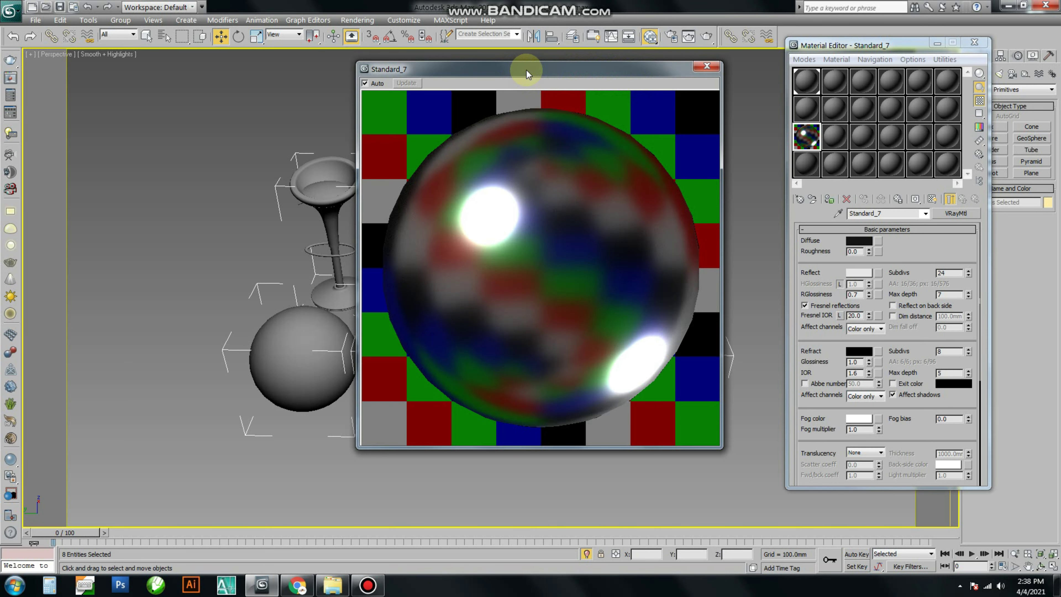
- Close the enlarged preview and make the next empty slot a VRayMtl
{"action": "left_click", "coordinate": [707, 66]}
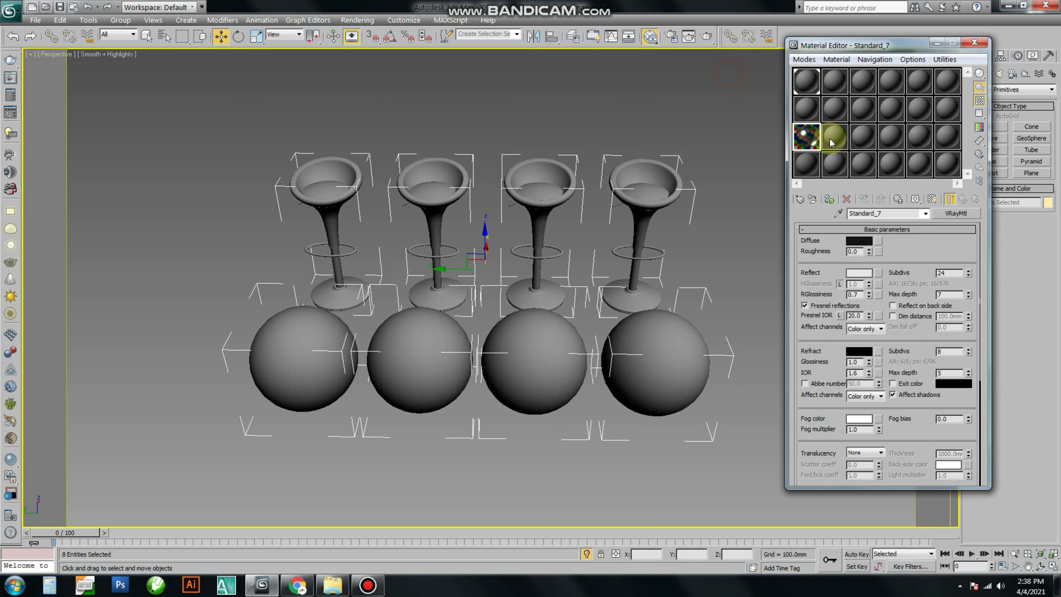
{"action": "left_click", "coordinate": [834, 137]}
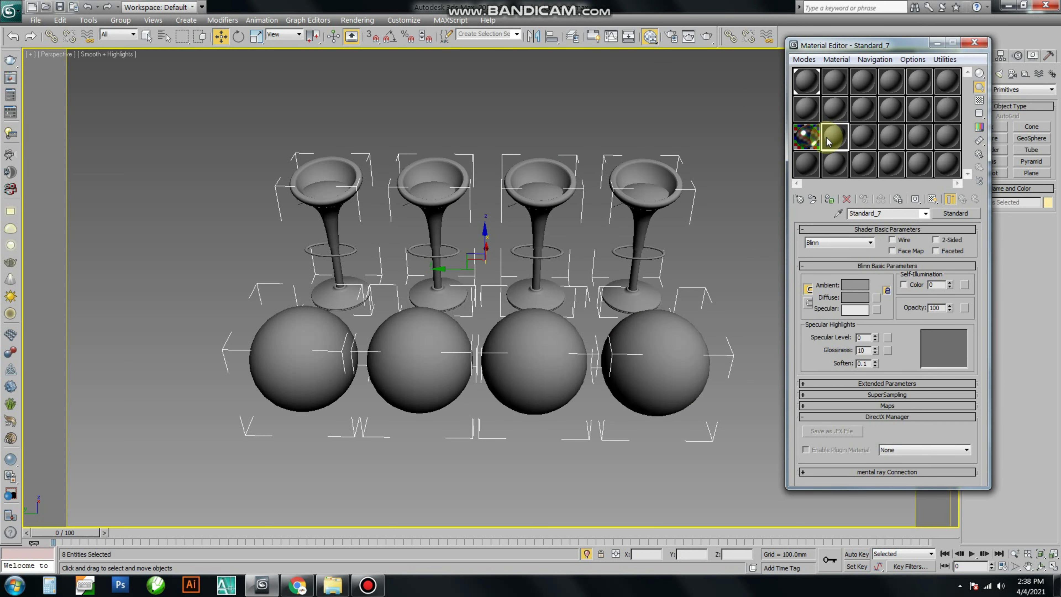
{"action": "left_click", "coordinate": [951, 213]}
{"action": "double_click", "coordinate": [439, 411]}
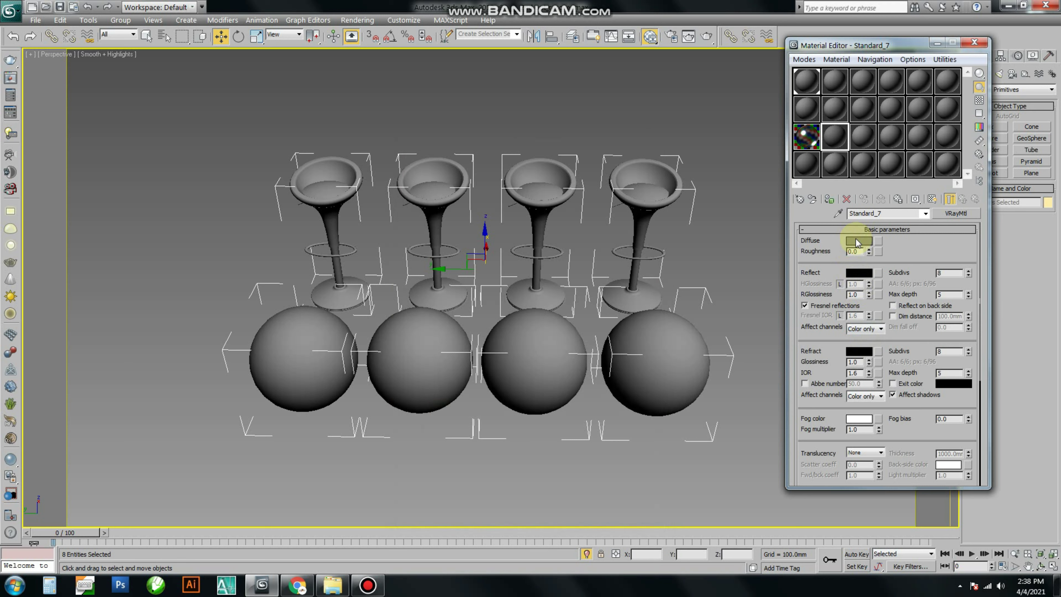
- Give the new material a black diffuse (brightness 6) and a light grey reflection
{"action": "left_click", "coordinate": [856, 241]}
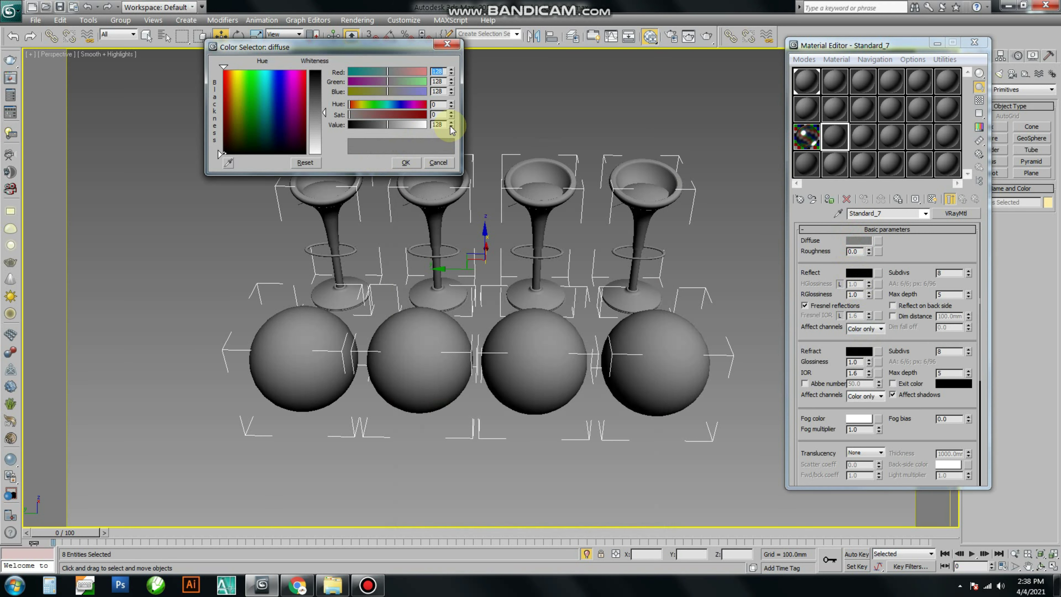
{"action": "left_click", "coordinate": [451, 124]}
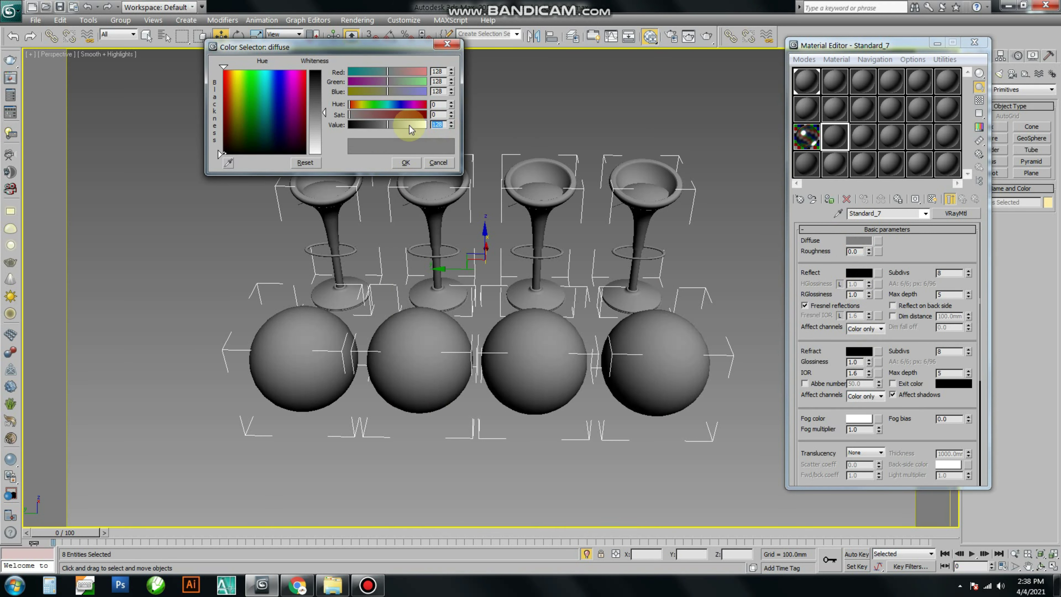
{"action": "type", "text": "6"}
{"action": "key", "text": "Return"}
{"action": "left_click", "coordinate": [413, 163]}
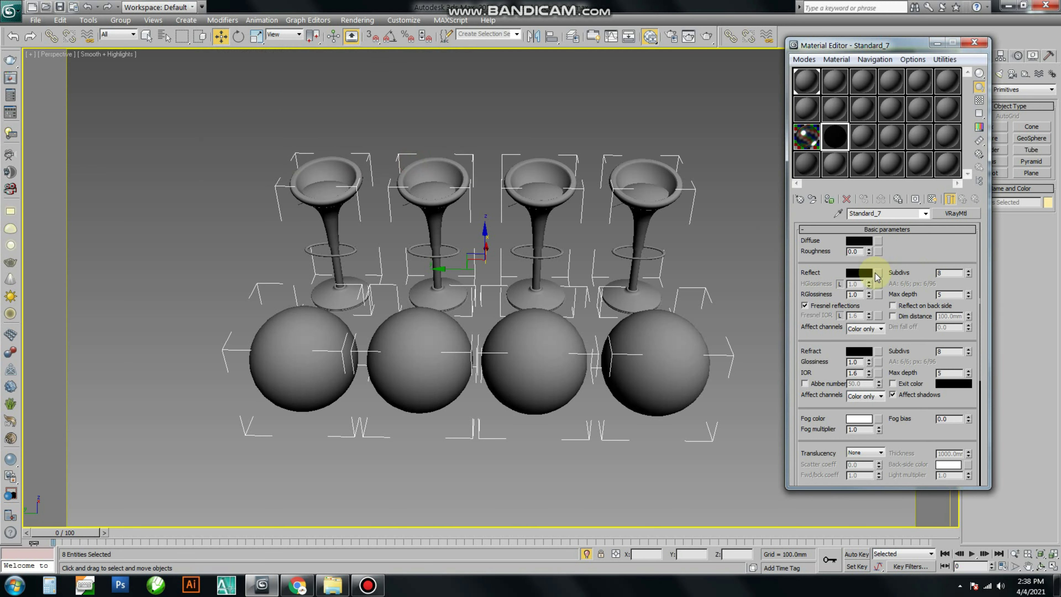
{"action": "left_click", "coordinate": [853, 272]}
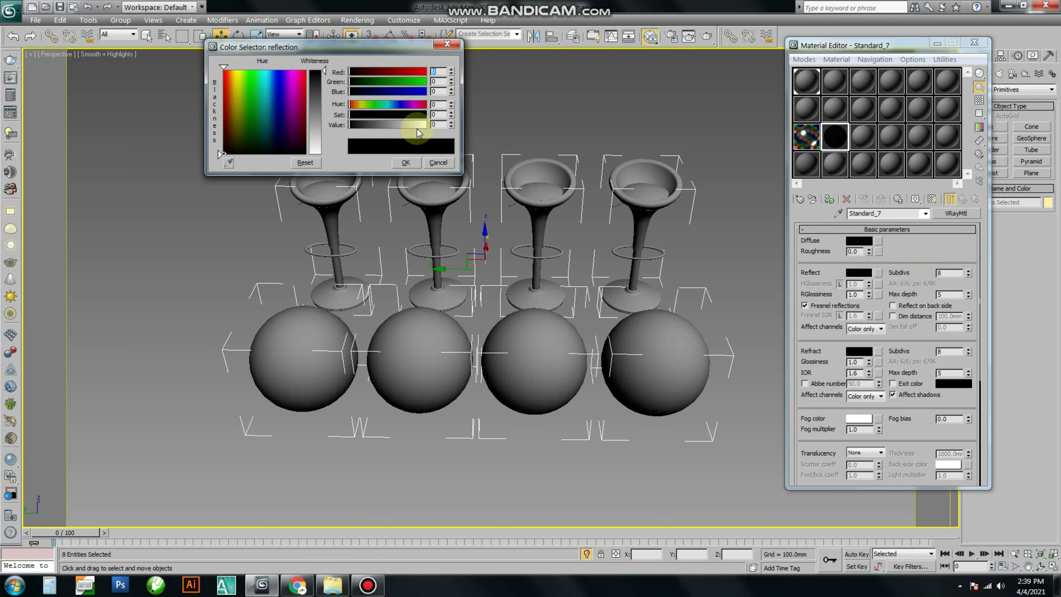
{"action": "double_click", "coordinate": [439, 124]}
{"action": "type", "text": "215"}
{"action": "left_click", "coordinate": [405, 162]}
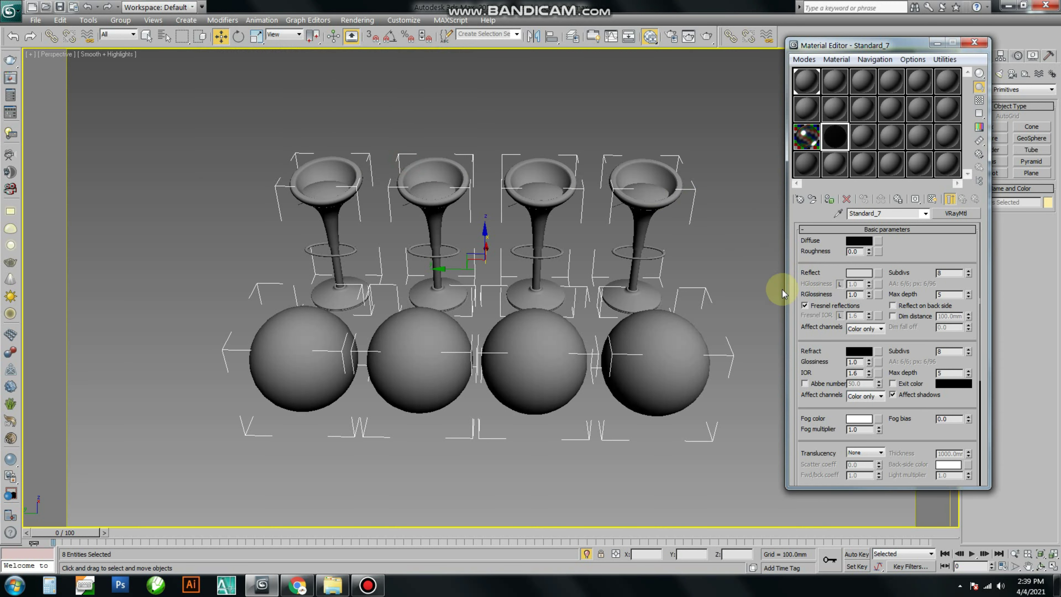
- Set reflection glossiness 0.996, max depth 10 and an unlocked Fresnel IOR of 25
{"action": "double_click", "coordinate": [857, 295]}
{"action": "type", "text": "."}
{"action": "type", "text": "996"}
{"action": "key", "text": "Return"}
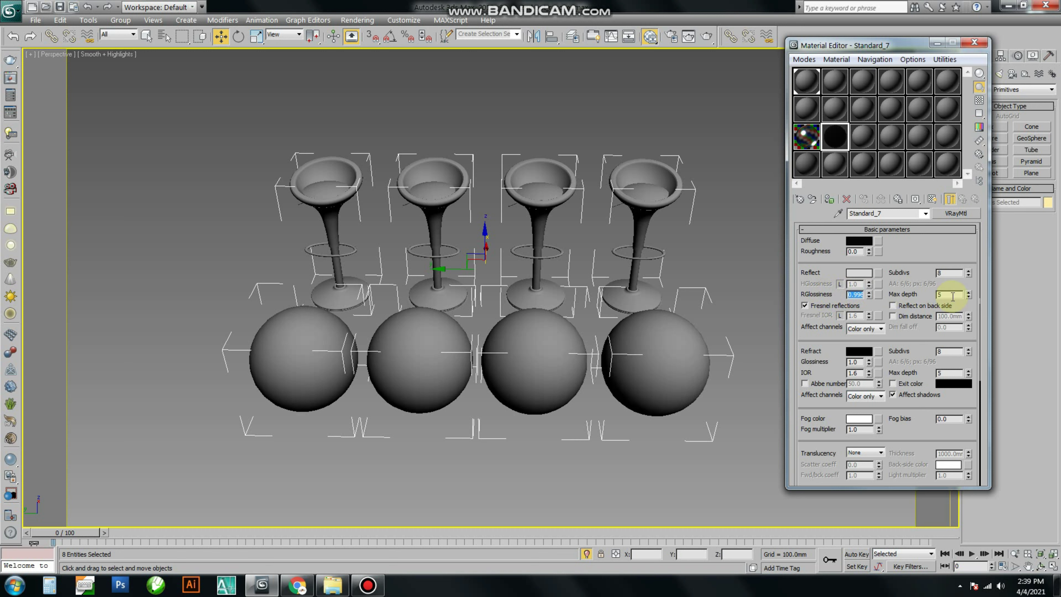
{"action": "double_click", "coordinate": [943, 295]}
{"action": "type", "text": "1"}
{"action": "type", "text": "0"}
{"action": "key", "text": "Return"}
{"action": "left_click", "coordinate": [839, 317]}
{"action": "left_click", "coordinate": [840, 316]}
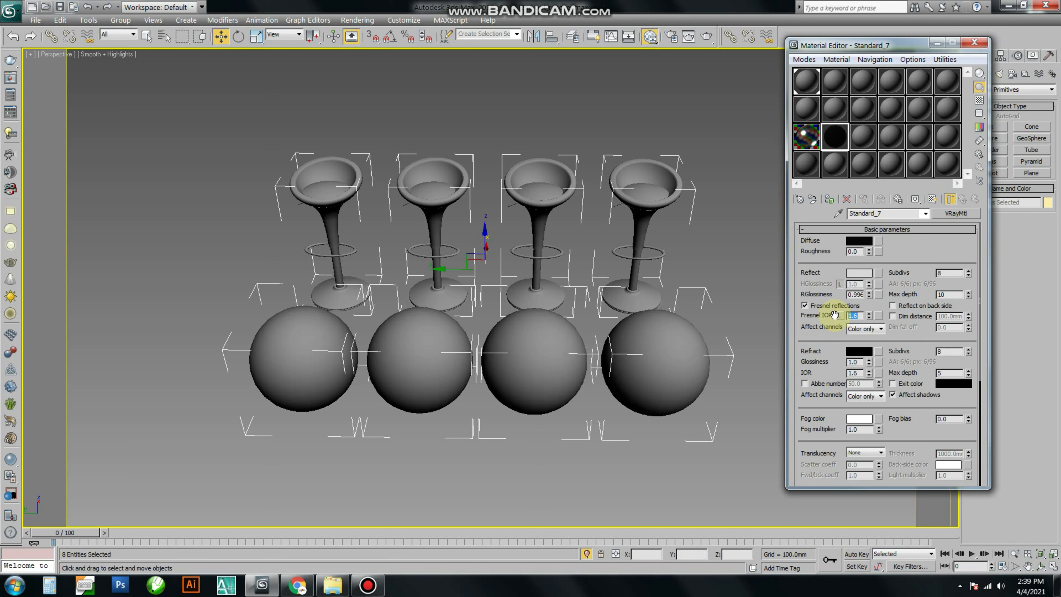
{"action": "type", "text": "25"}
{"action": "key", "text": "Return"}
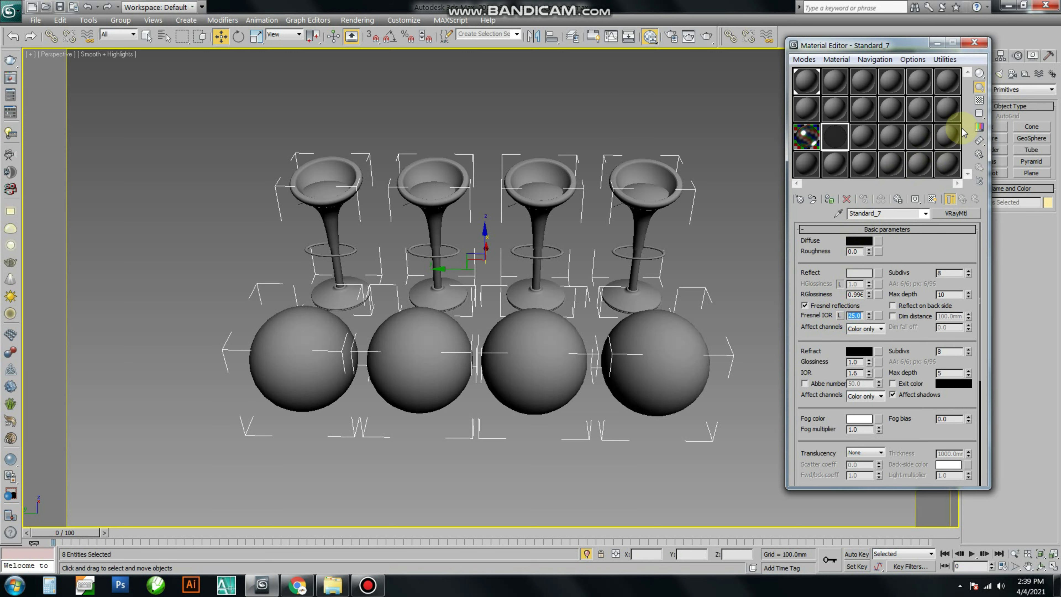
- Check the new material in an enlarged preview, then select the third sample slot
{"action": "double_click", "coordinate": [835, 136]}
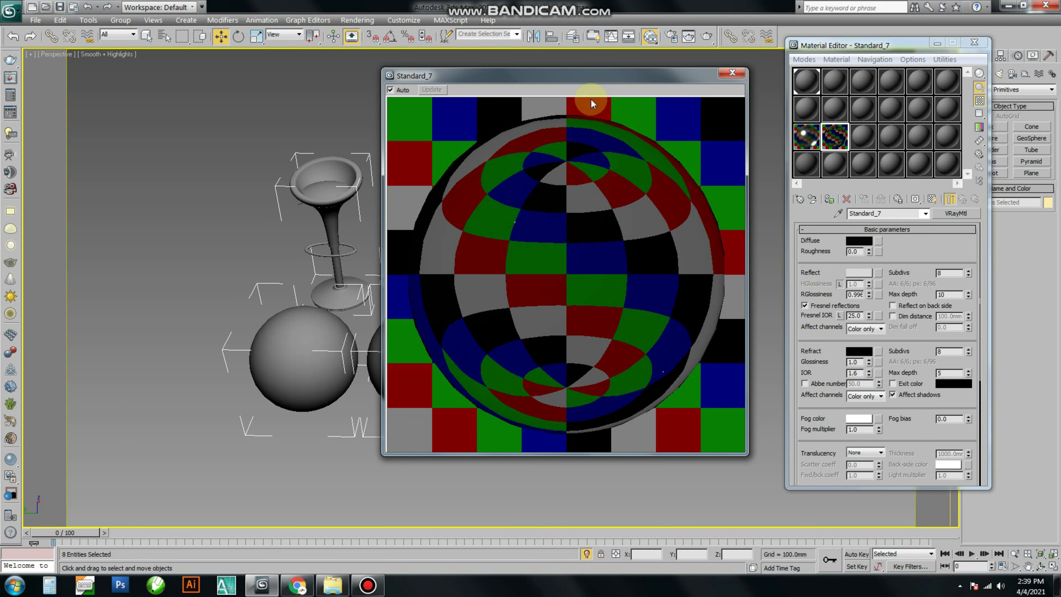
{"action": "left_click_drag", "start_coordinate": [579, 80], "coordinate": [573, 65]}
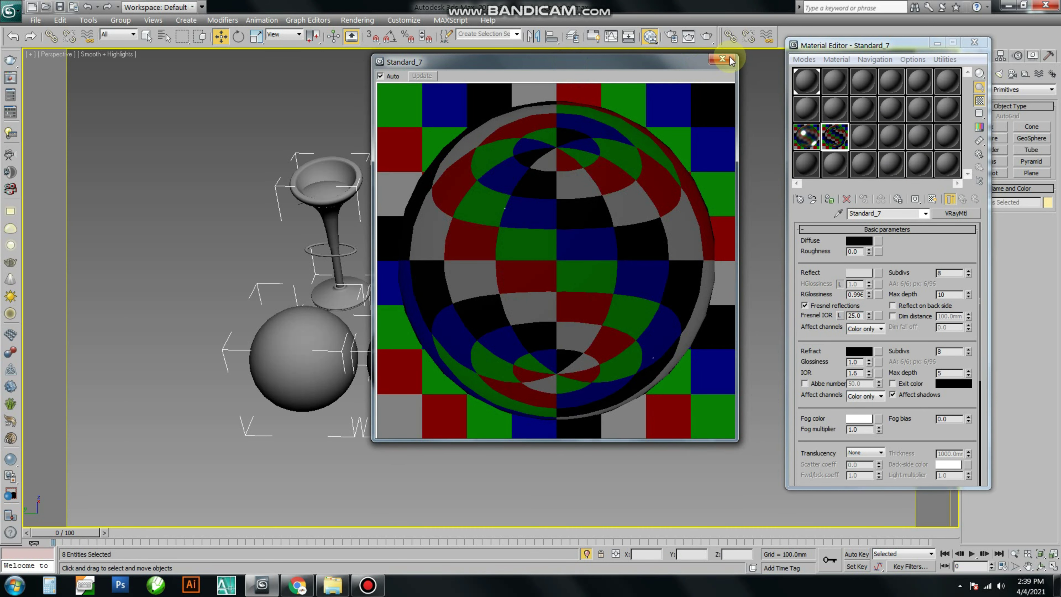
{"action": "left_click", "coordinate": [722, 59]}
{"action": "left_click", "coordinate": [861, 135]}
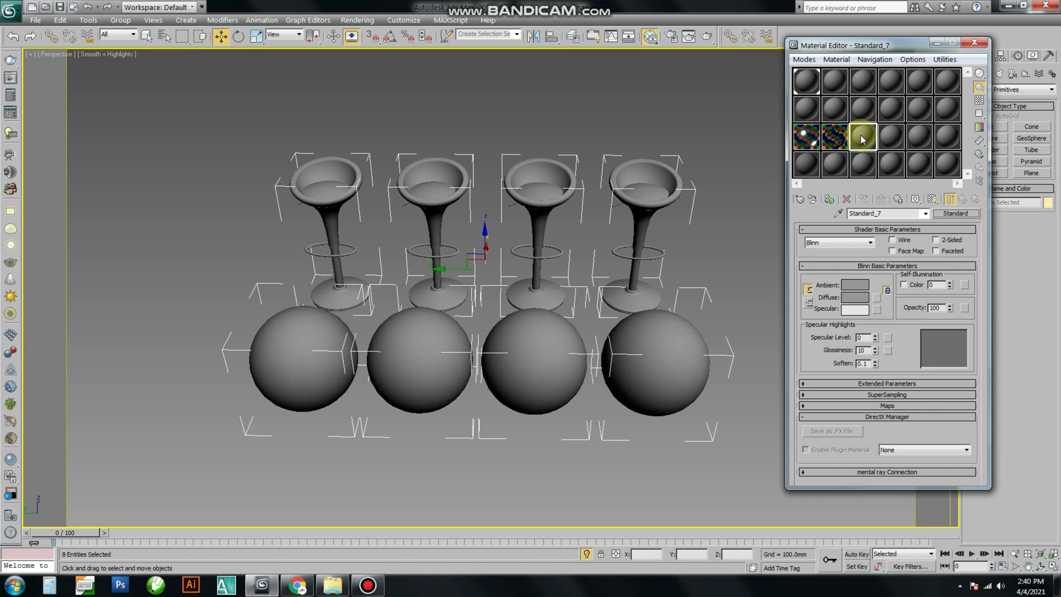
- Make the third slot a VRayMtl with a near-black diffuse of brightness 17
{"action": "left_click", "coordinate": [955, 213]}
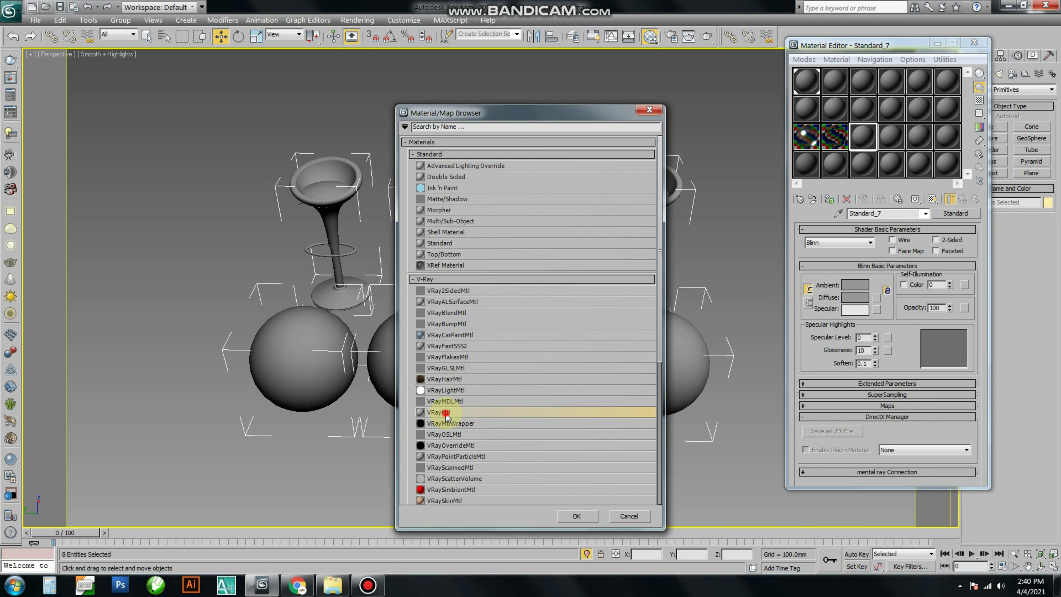
{"action": "double_click", "coordinate": [461, 409]}
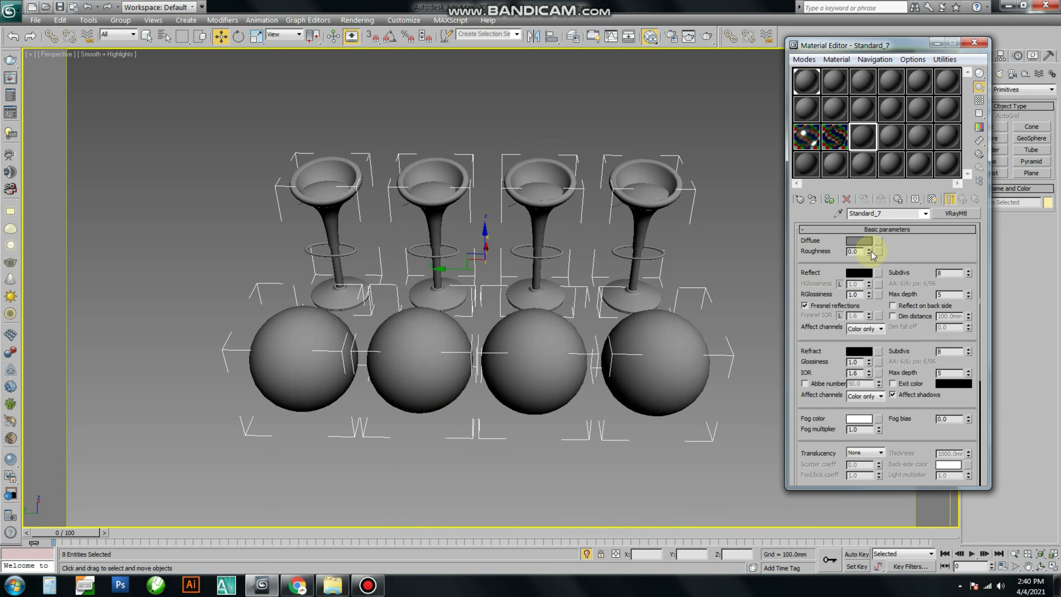
{"action": "left_click", "coordinate": [859, 240]}
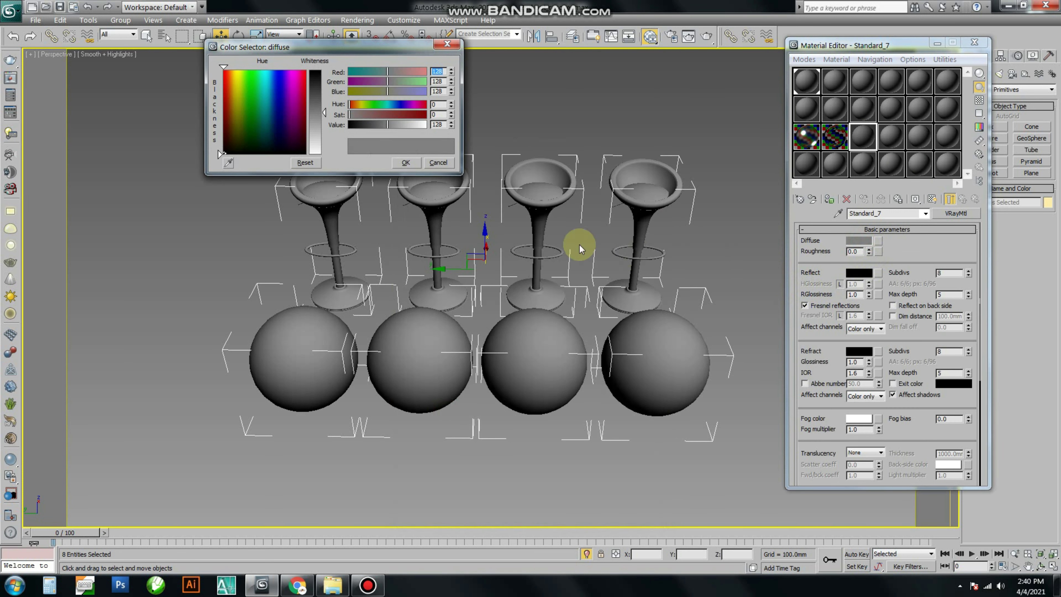
{"action": "double_click", "coordinate": [443, 124]}
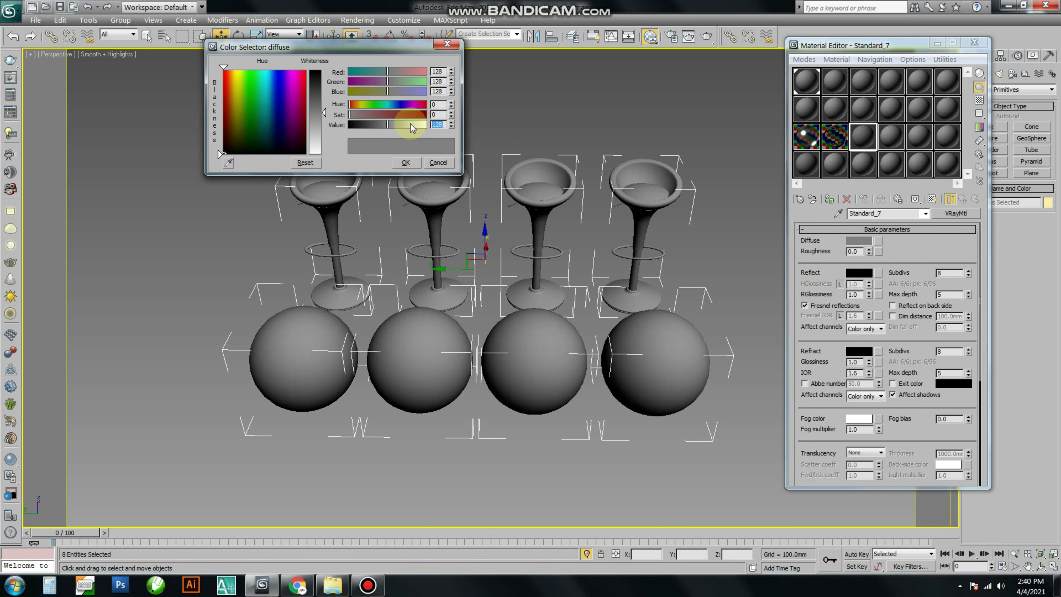
{"action": "type", "text": "17"}
{"action": "key", "text": "Return"}
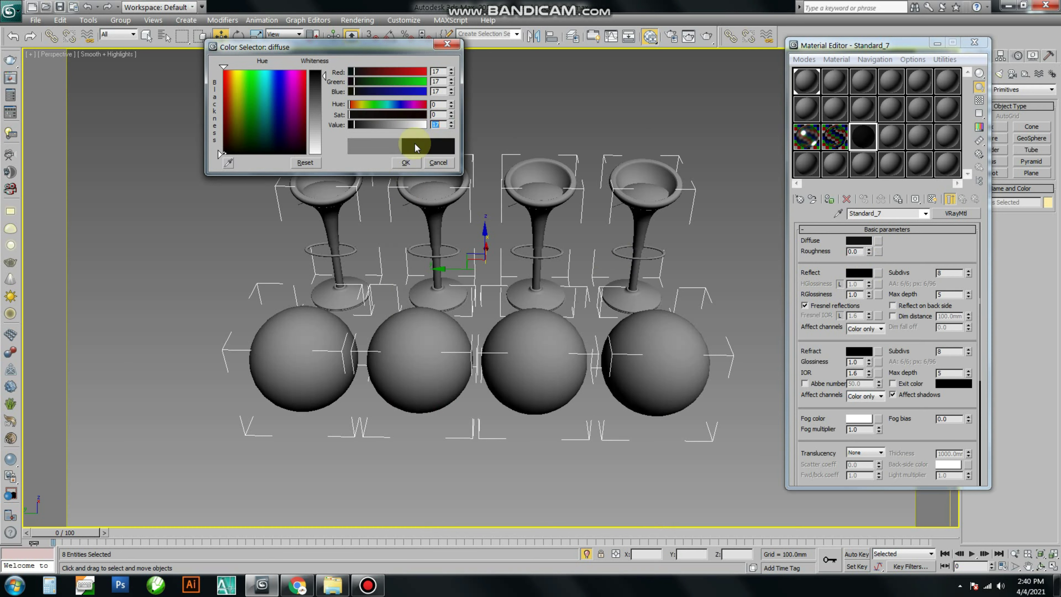
{"action": "left_click", "coordinate": [405, 162]}
- Set the reflection colour to light grey, brightness 215
{"action": "left_click", "coordinate": [859, 275]}
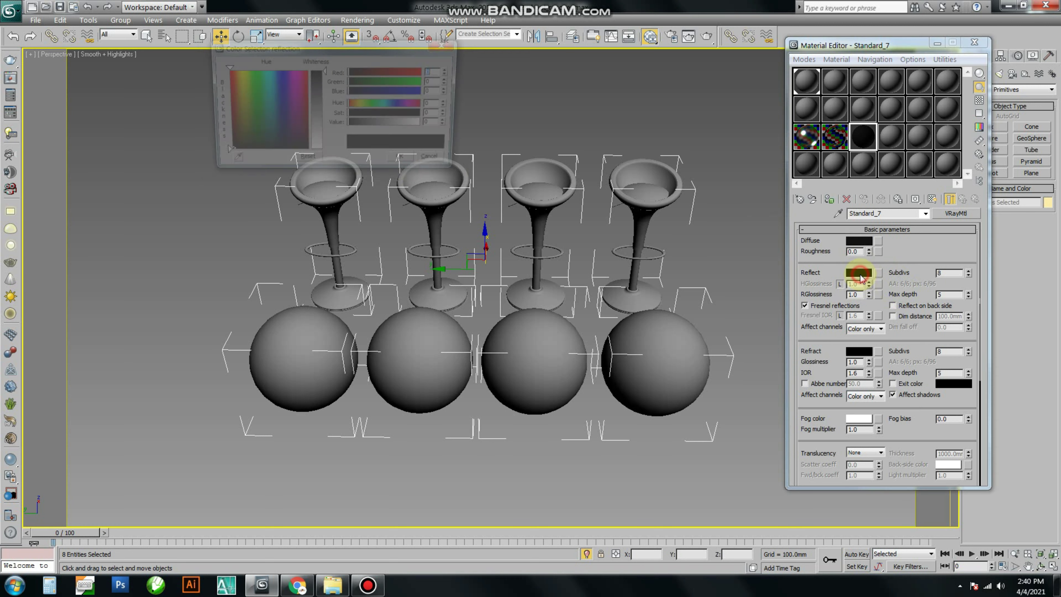
{"action": "left_click", "coordinate": [442, 128]}
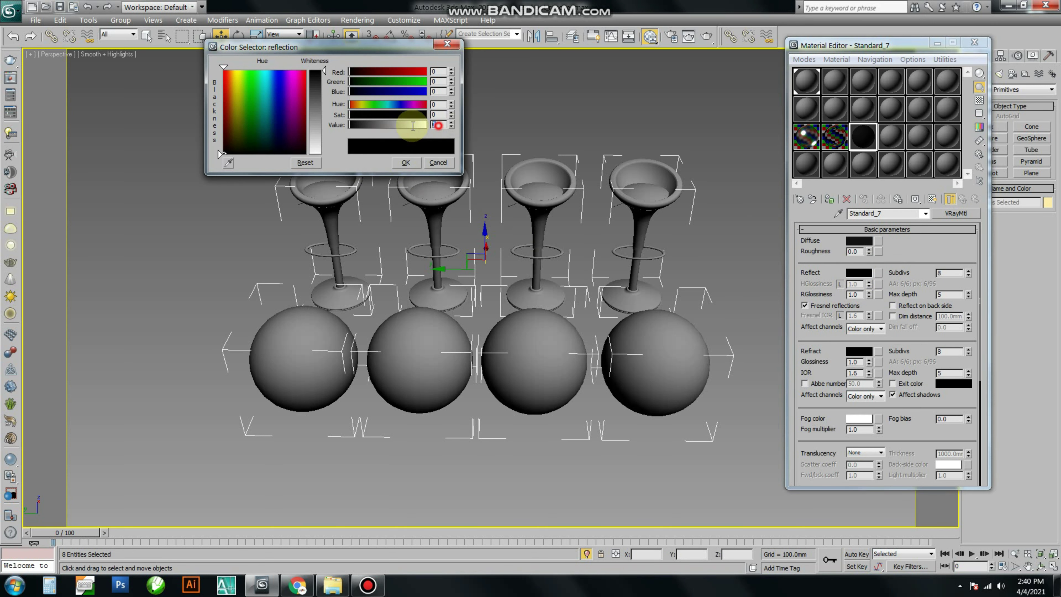
{"action": "type", "text": "215"}
{"action": "key", "text": "Return"}
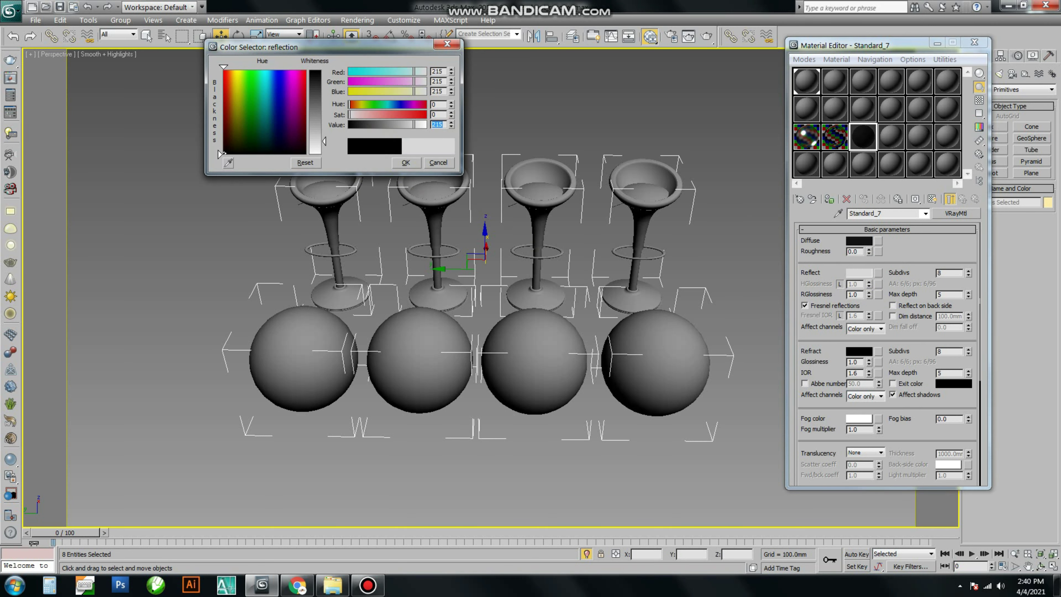
{"action": "left_click", "coordinate": [404, 165]}
{"action": "left_click", "coordinate": [404, 166]}
- Set reflection glossiness 0.9, 24 subdivs and max depth 7
{"action": "double_click", "coordinate": [859, 295]}
{"action": "type", "text": ".9"}
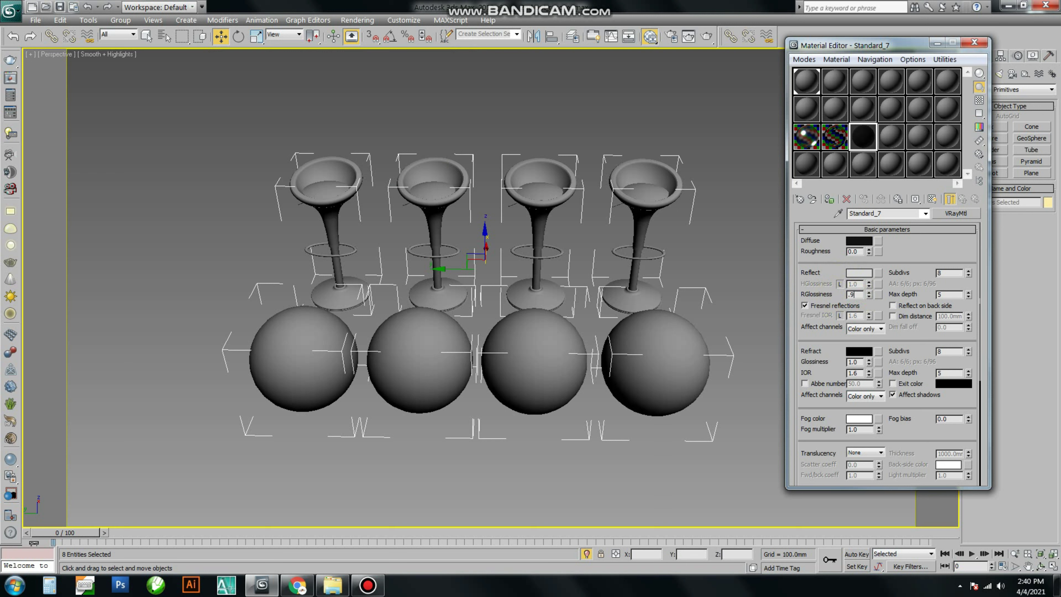
{"action": "key", "text": "Return"}
{"action": "double_click", "coordinate": [940, 274]}
{"action": "key", "text": "Return"}
{"action": "key", "text": "BackSpace"}
{"action": "type", "text": "7"}
{"action": "key", "text": "Return"}
- Unlock the Fresnel IOR, set it to 25.0 and open an enlarged preview
{"action": "left_click", "coordinate": [840, 316]}
{"action": "left_click", "coordinate": [856, 316]}
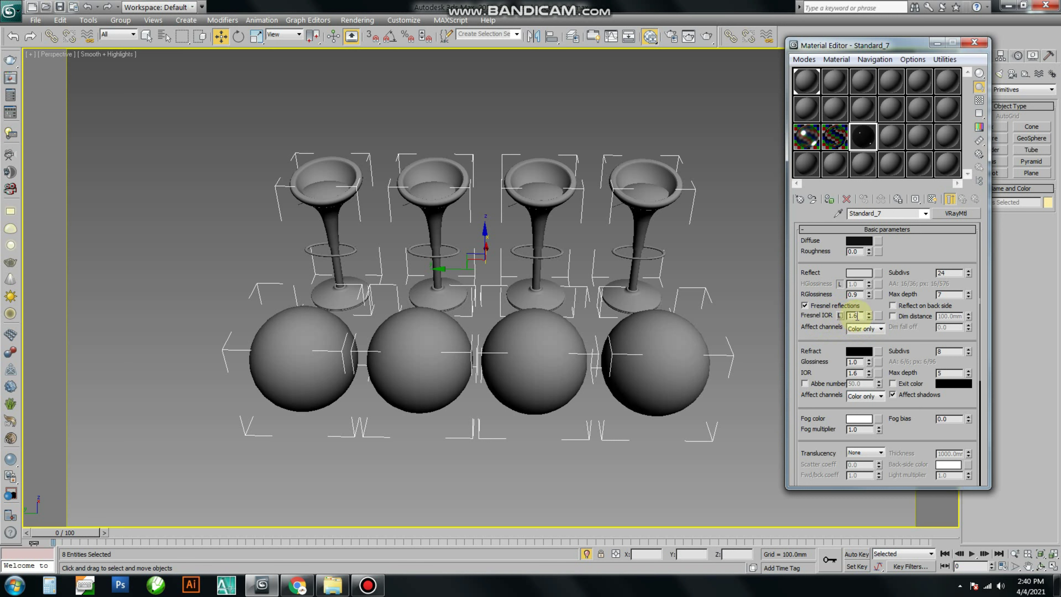
{"action": "left_click_drag", "start_coordinate": [856, 316], "coordinate": [833, 314]}
{"action": "type", "text": "25"}
{"action": "key", "text": "Return"}
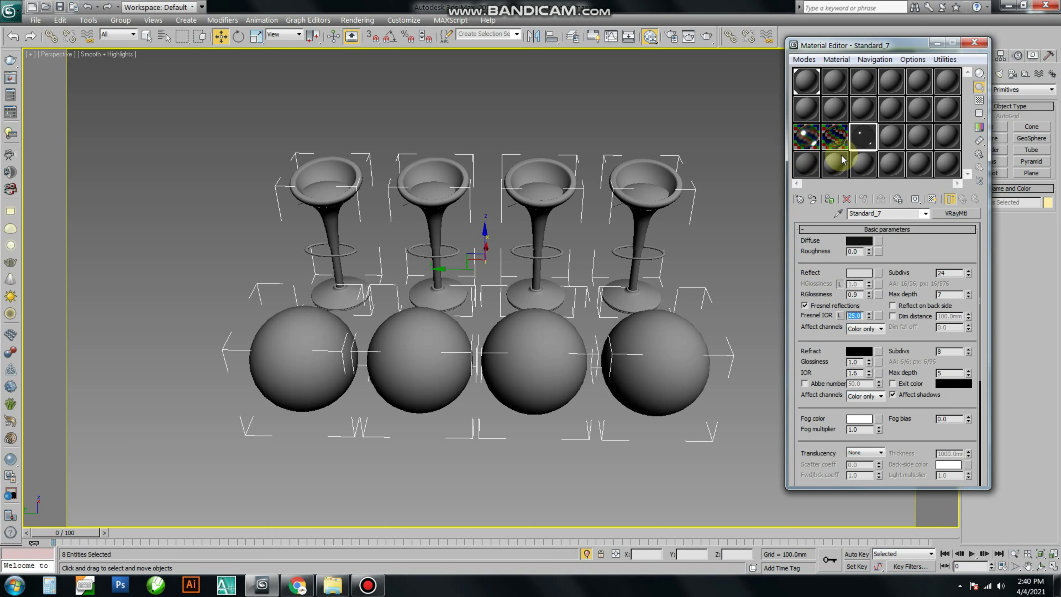
{"action": "double_click", "coordinate": [860, 137]}
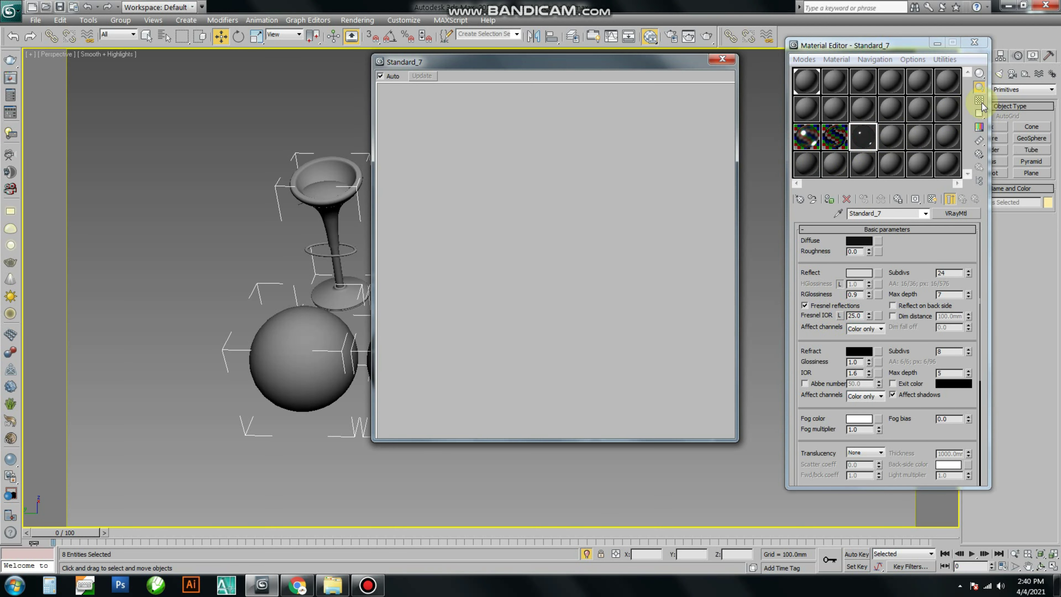
- Place checker-backed enlarged previews of the 0.9 and sharper 0.999-glossiness chromes side by side
{"action": "left_click", "coordinate": [979, 102]}
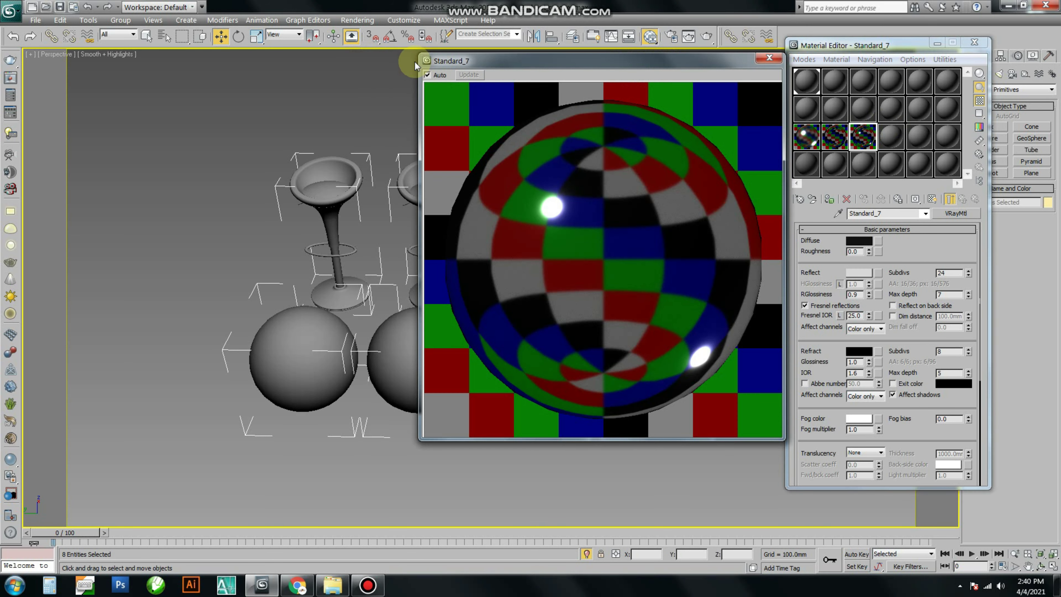
{"action": "left_click", "coordinate": [451, 61]}
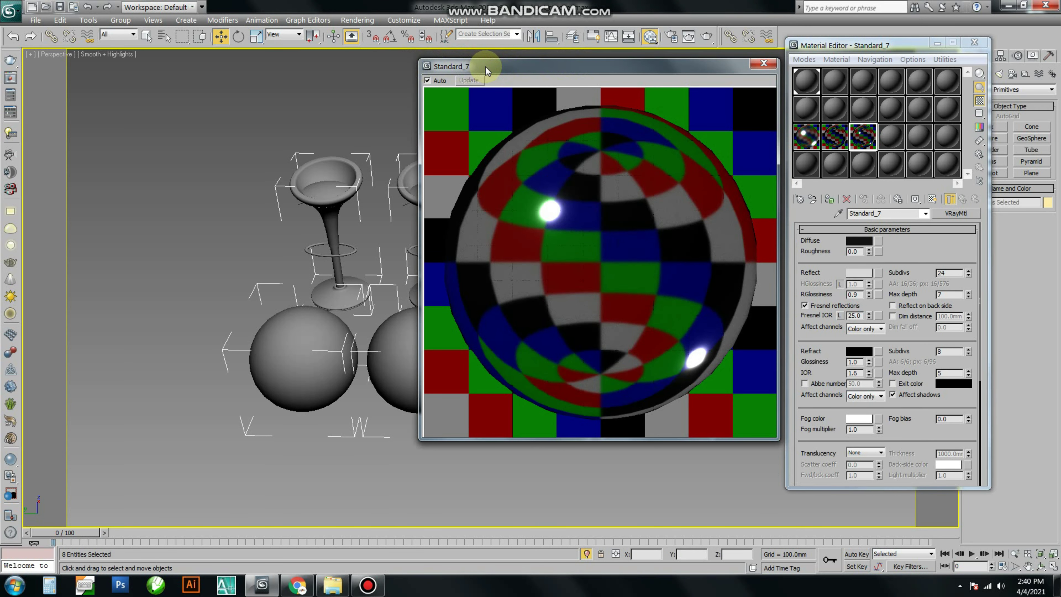
{"action": "left_click_drag", "start_coordinate": [497, 66], "coordinate": [526, 66]}
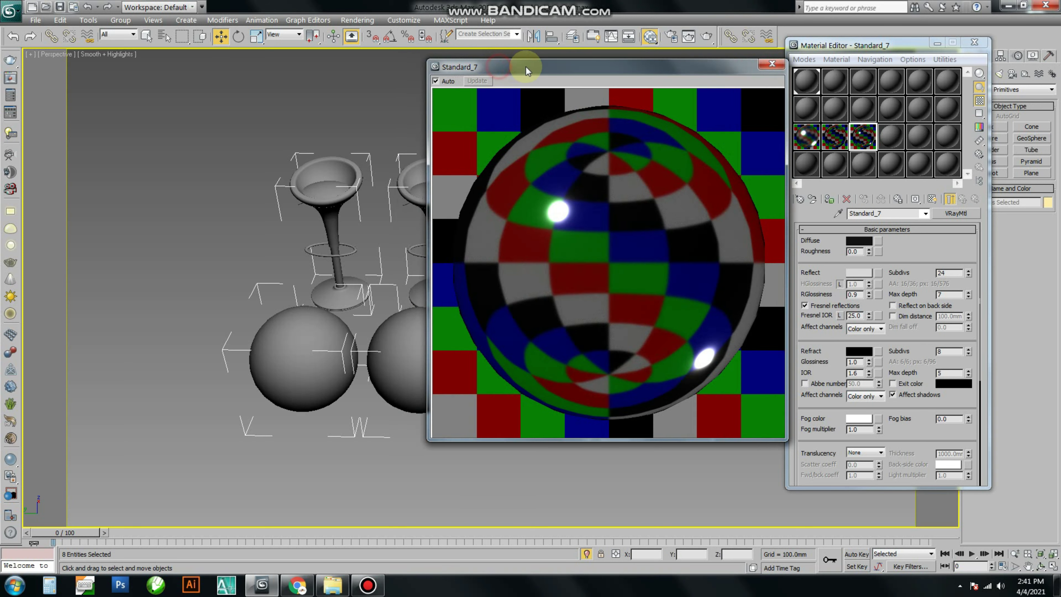
{"action": "left_click_drag", "start_coordinate": [434, 63], "coordinate": [568, 171]}
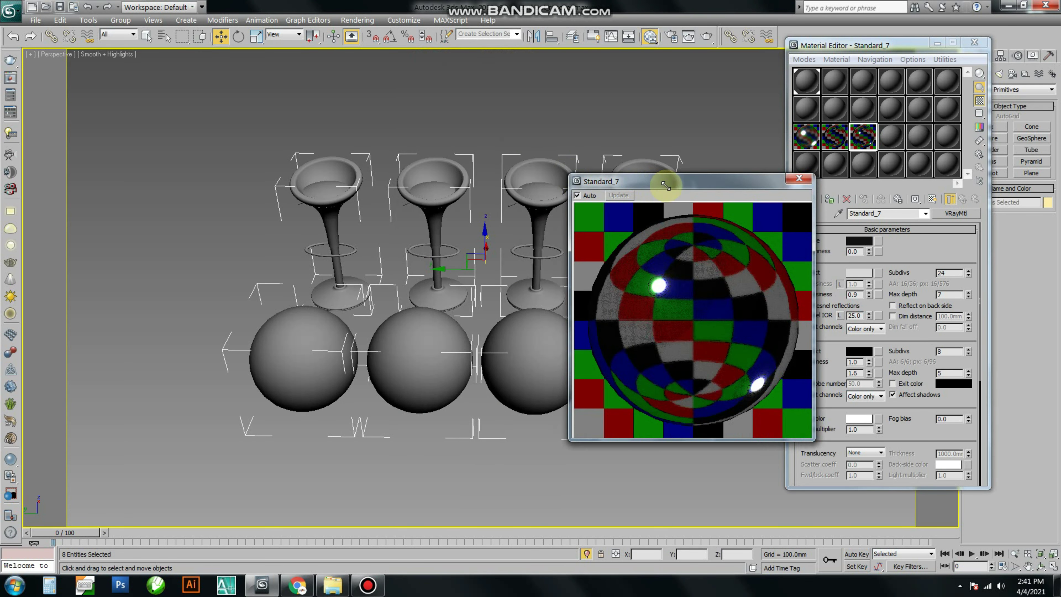
{"action": "left_click_drag", "start_coordinate": [702, 184], "coordinate": [660, 136]}
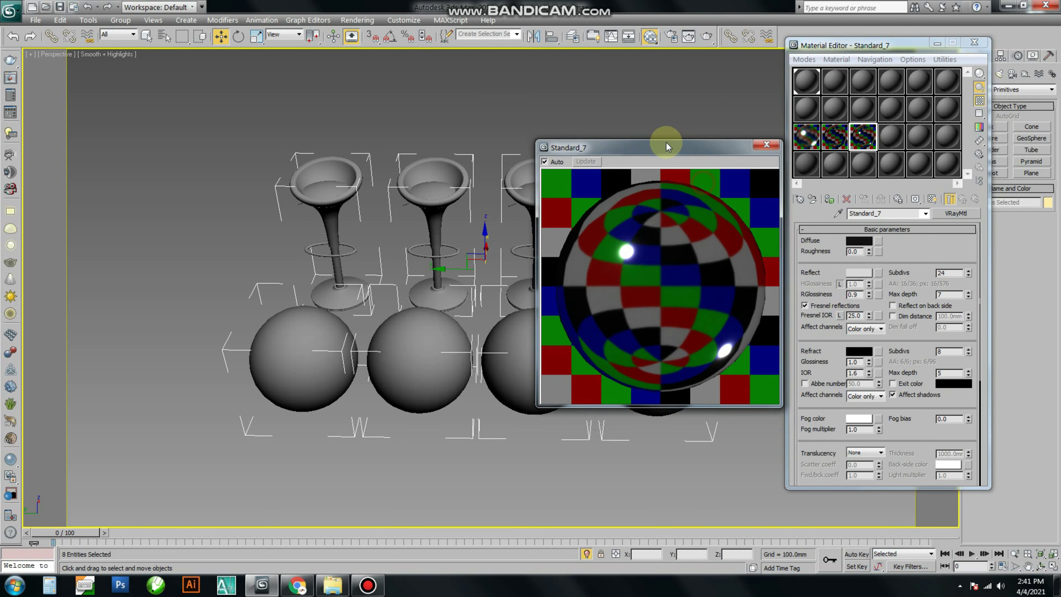
{"action": "double_click", "coordinate": [808, 150]}
{"action": "left_click_drag", "start_coordinate": [378, 109], "coordinate": [451, 137]}
{"action": "mouse_move", "coordinate": [311, 360]}
{"action": "left_mouse_down"}
{"action": "mouse_move", "coordinate": [303, 390]}
{"action": "mouse_move", "coordinate": [281, 392]}
{"action": "left_mouse_up"}
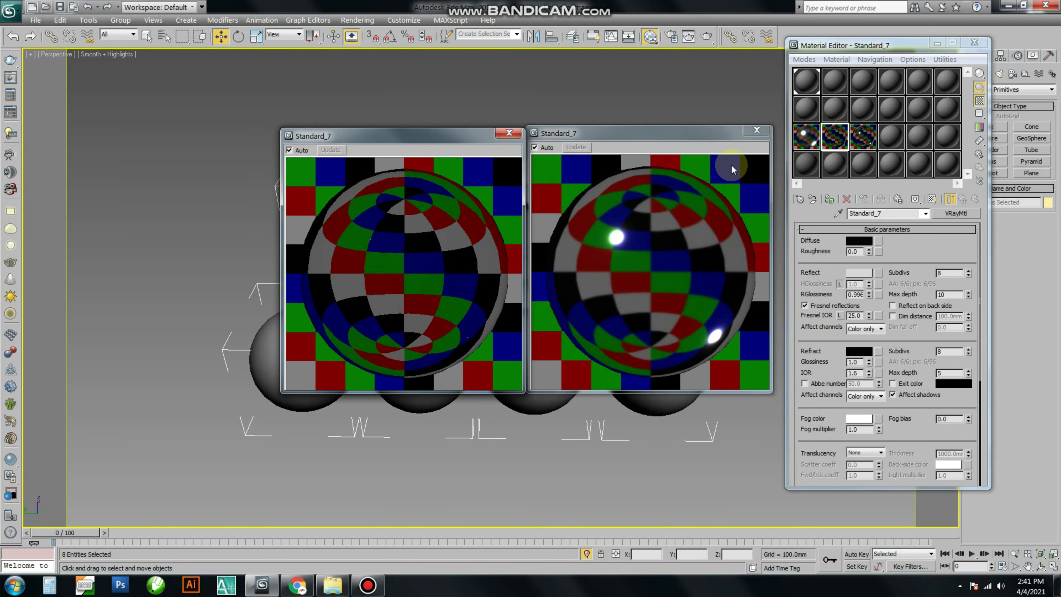
- Add an enlarged preview of the first chrome material and arrange all three previews
{"action": "double_click", "coordinate": [806, 140]}
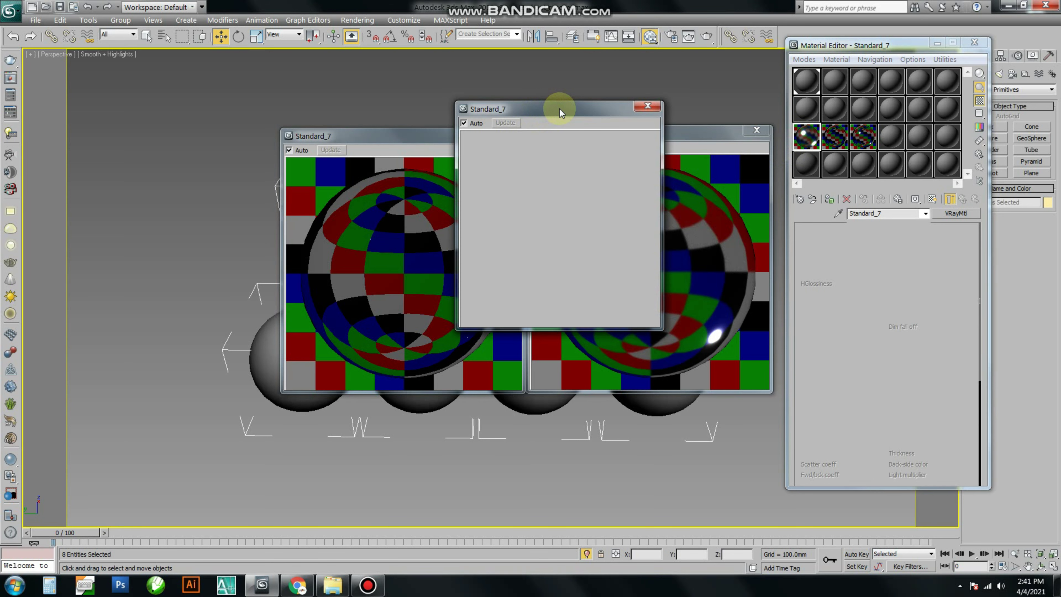
{"action": "left_click_drag", "start_coordinate": [545, 110], "coordinate": [171, 137]}
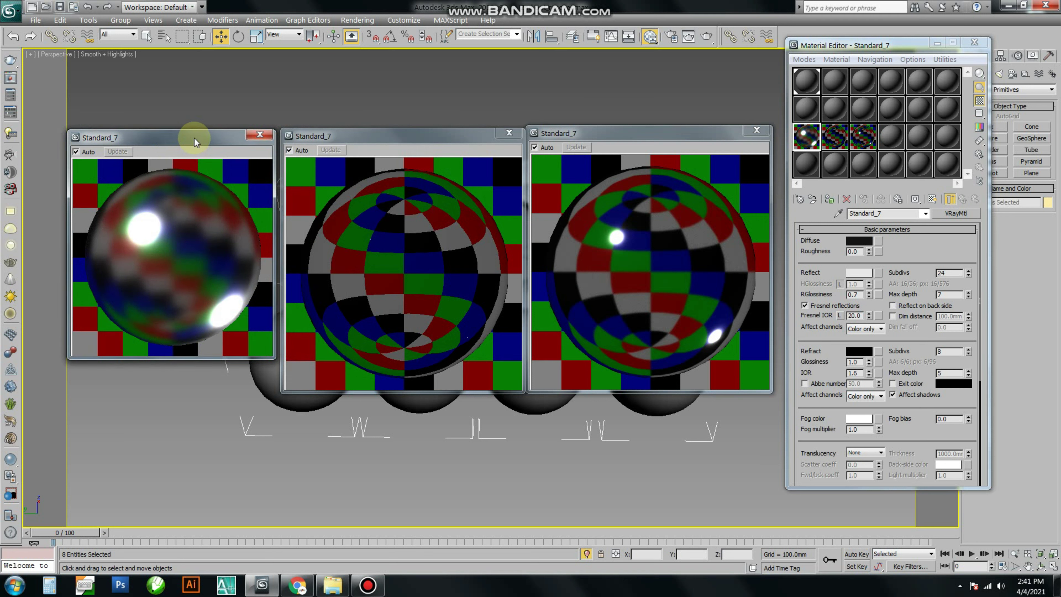
{"action": "left_click_drag", "start_coordinate": [194, 137], "coordinate": [193, 161]}
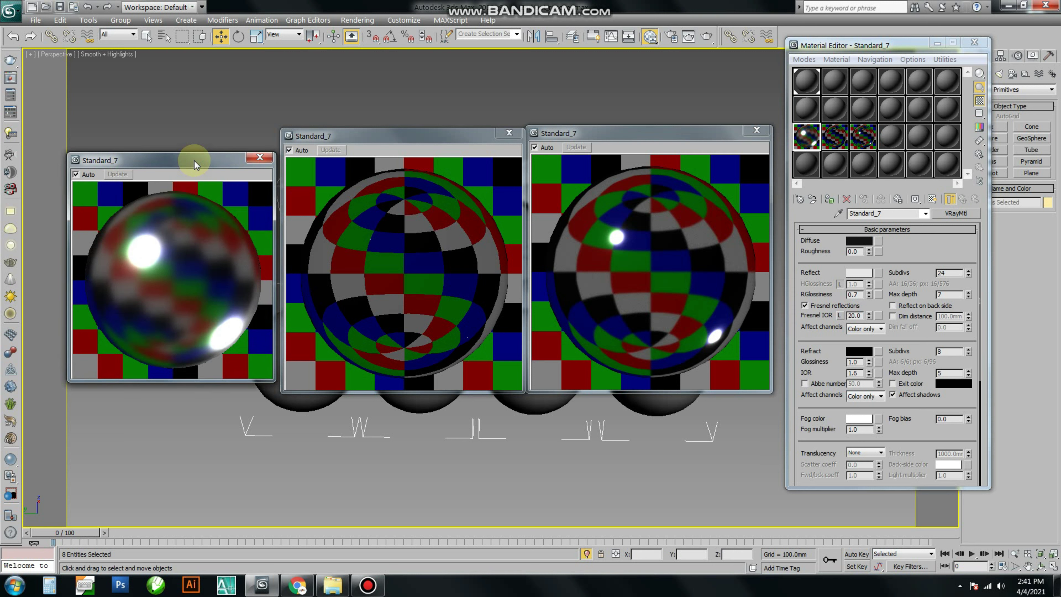
{"action": "left_click", "coordinate": [587, 233]}
{"action": "left_click", "coordinate": [258, 274]}
{"action": "left_click", "coordinate": [287, 276]}
{"action": "left_click_drag", "start_coordinate": [170, 163], "coordinate": [169, 165]}
- Close all three enlarged previews and select the unused slot in row 3, column 4
{"action": "left_click", "coordinate": [258, 159]}
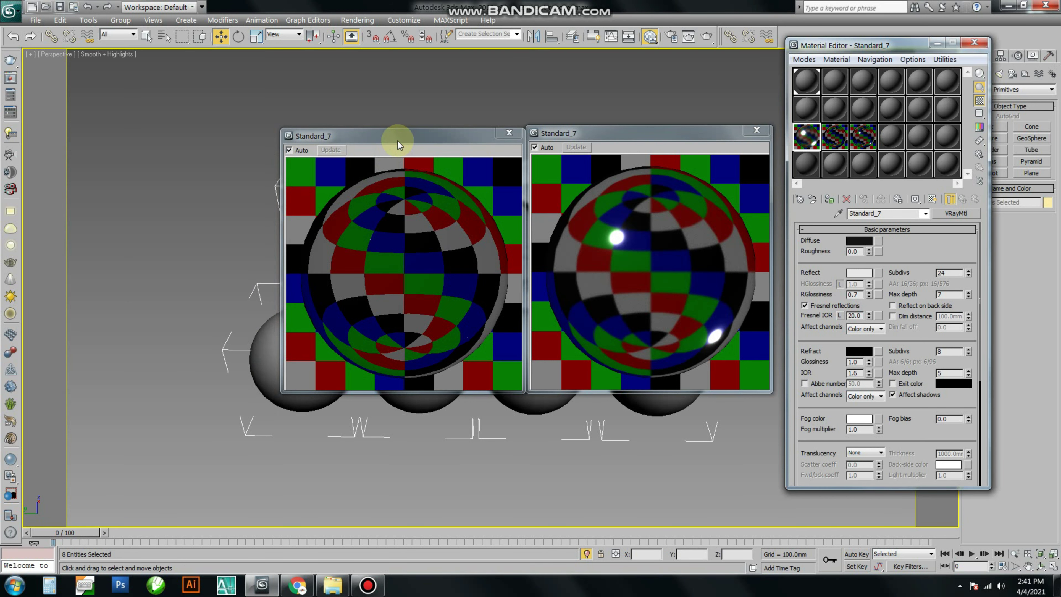
{"action": "left_click_drag", "start_coordinate": [418, 136], "coordinate": [374, 136]}
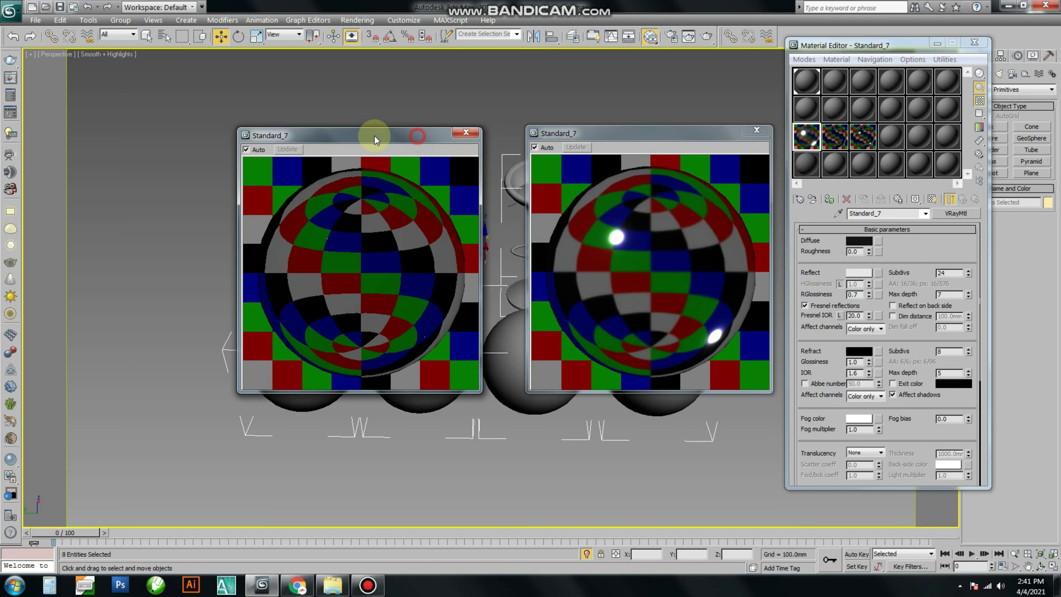
{"action": "left_click", "coordinate": [466, 133]}
{"action": "left_click_drag", "start_coordinate": [617, 131], "coordinate": [564, 110]}
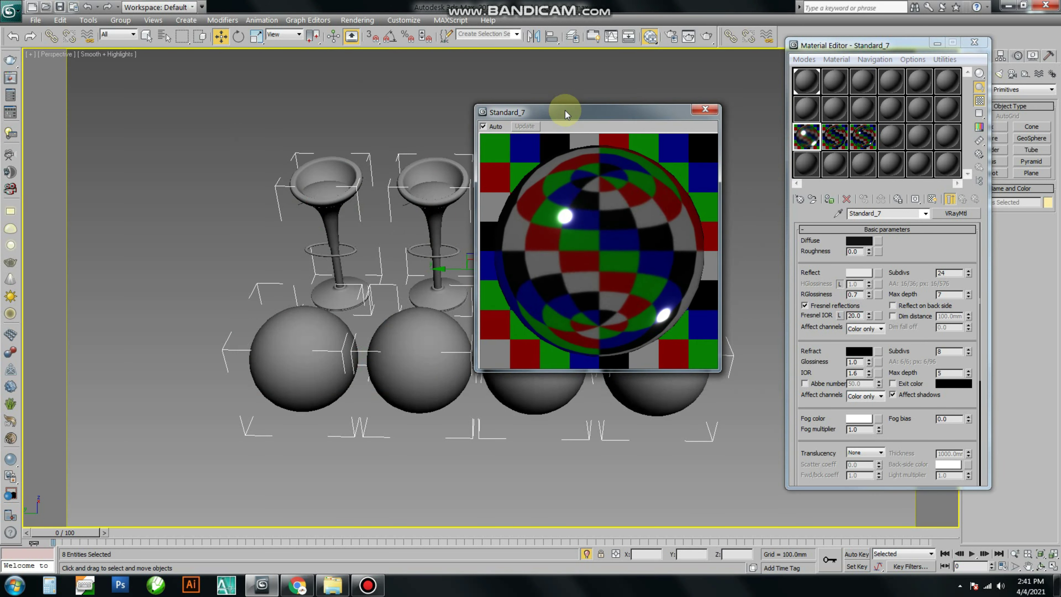
{"action": "left_click", "coordinate": [702, 109]}
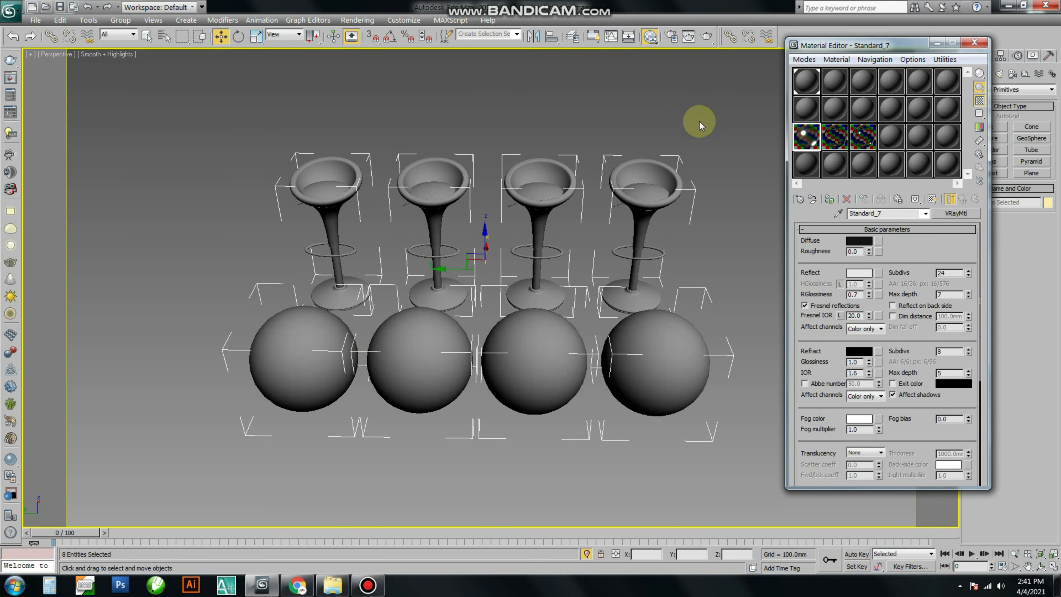
{"action": "left_click_drag", "start_coordinate": [806, 135], "coordinate": [896, 143]}
{"action": "left_click", "coordinate": [891, 144]}
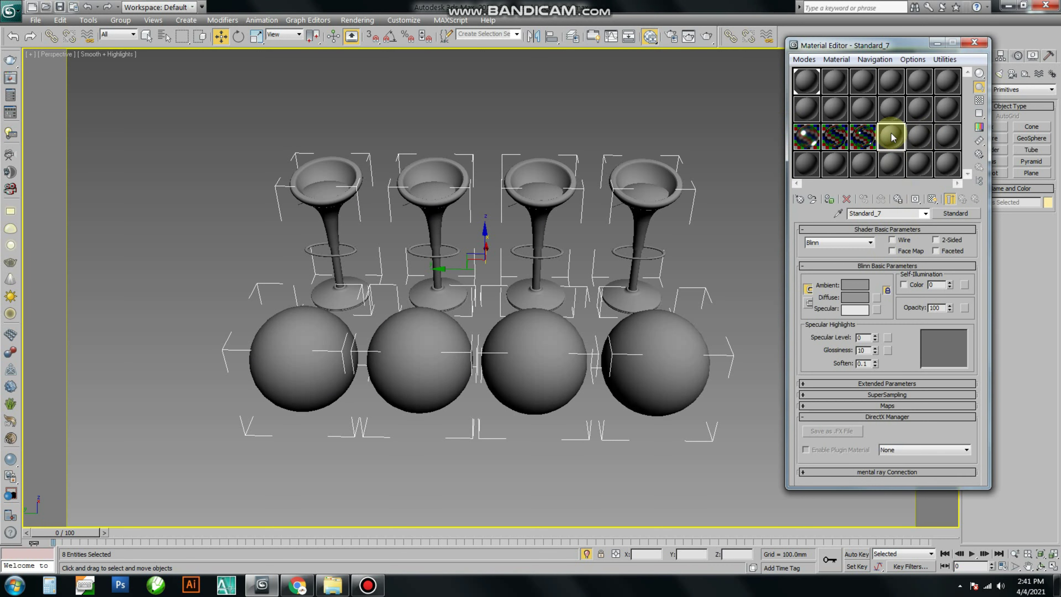
- Convert the fresh slot to a VRayMtl with 198 grey diffuse and 183 grey reflection
{"action": "left_click", "coordinate": [952, 213]}
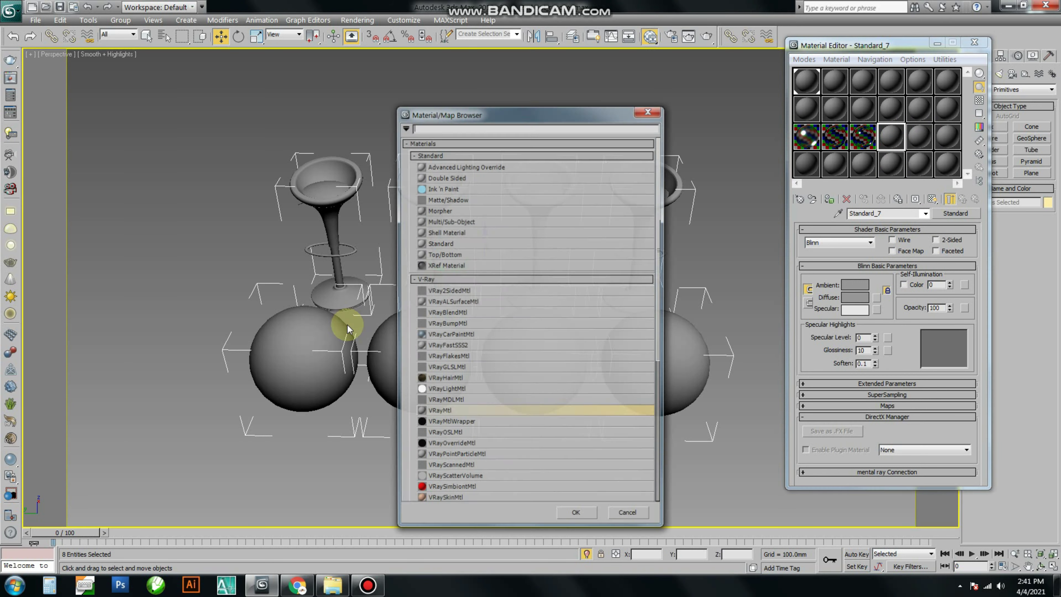
{"action": "double_click", "coordinate": [441, 410]}
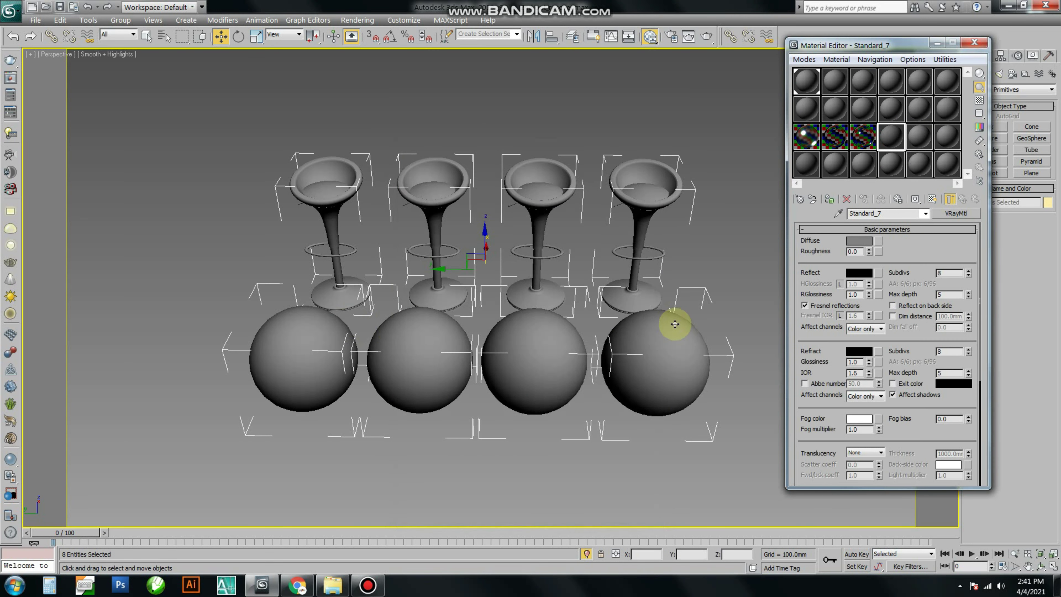
{"action": "left_click", "coordinate": [854, 240]}
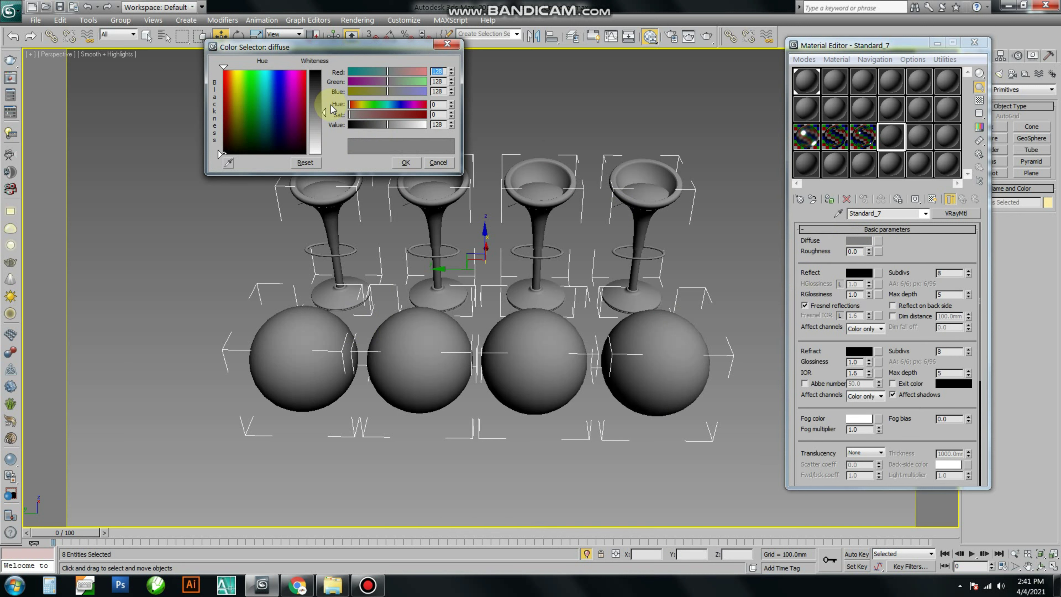
{"action": "left_click_drag", "start_coordinate": [317, 113], "coordinate": [316, 135]}
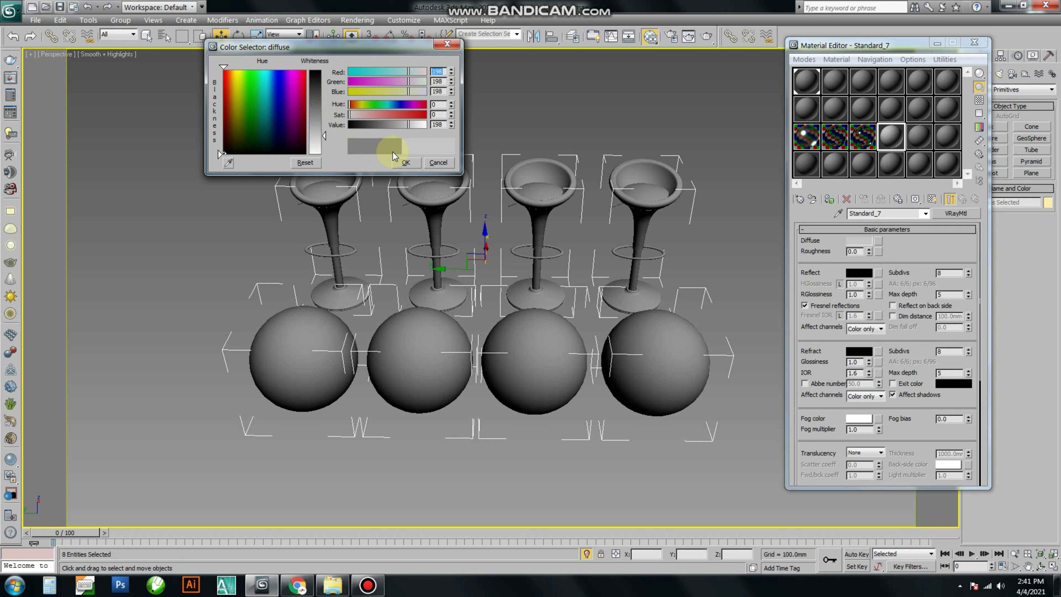
{"action": "left_click", "coordinate": [404, 162]}
{"action": "left_click", "coordinate": [858, 272]}
{"action": "left_click_drag", "start_coordinate": [322, 121], "coordinate": [346, 141]}
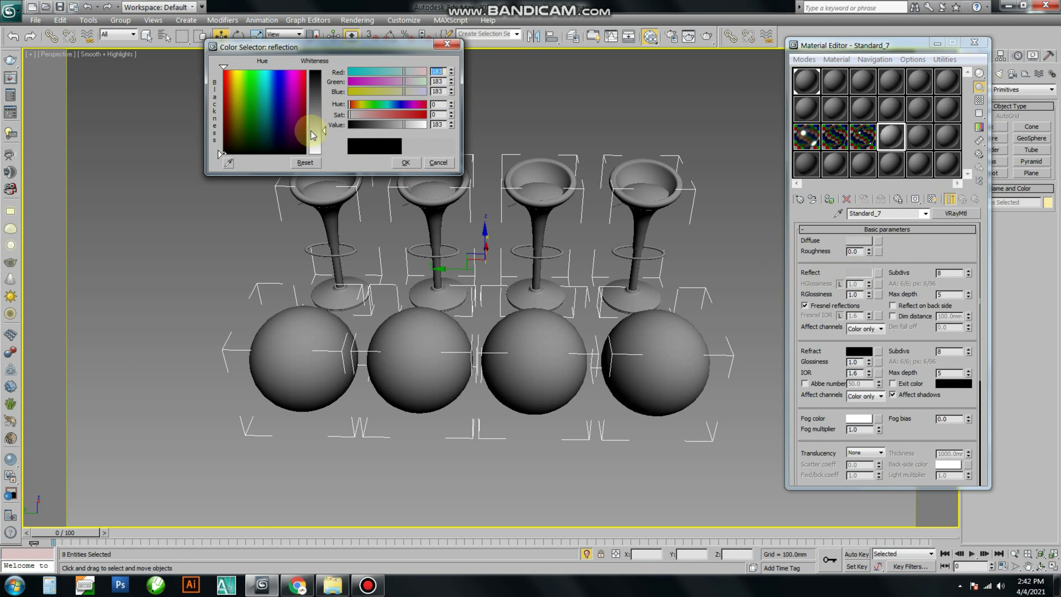
- Set reflection subdivs 25, max depth 10, glossiness 0.76 and turn Fresnel reflections off
{"action": "left_click", "coordinate": [405, 162]}
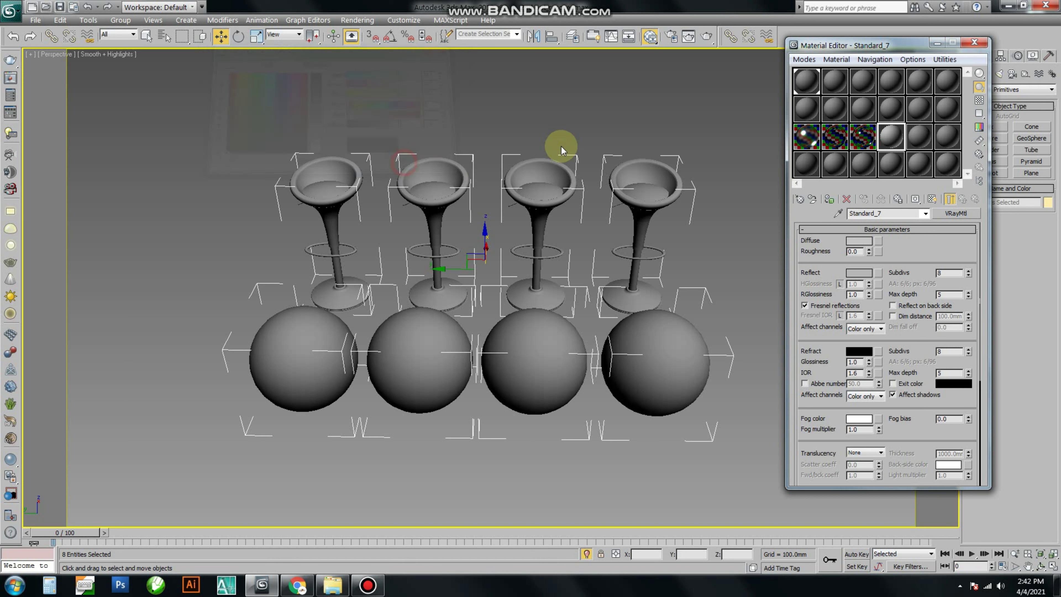
{"action": "double_click", "coordinate": [945, 274]}
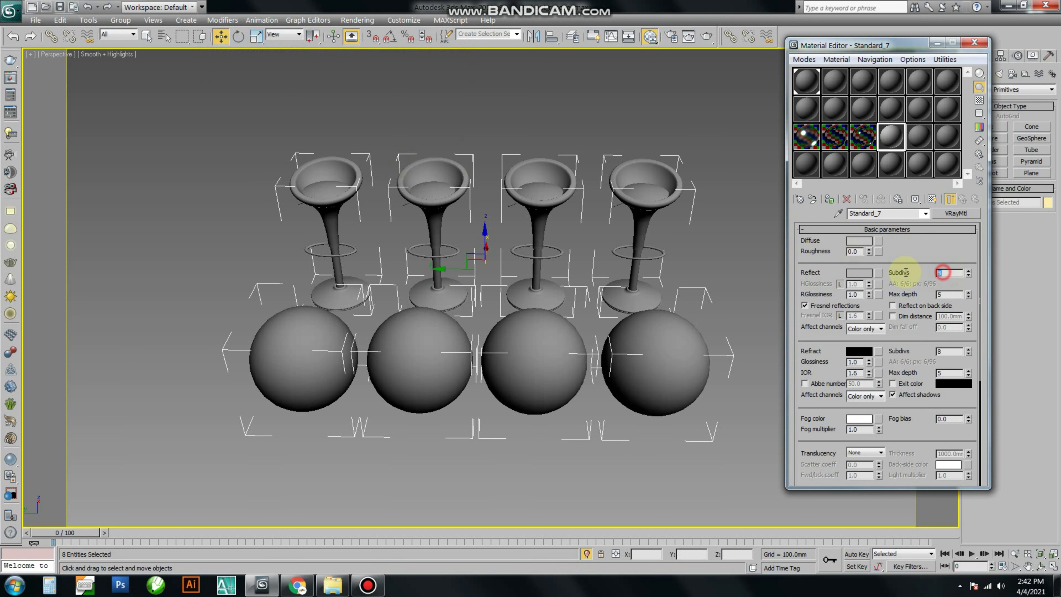
{"action": "type", "text": "25"}
{"action": "key", "text": "Return"}
{"action": "double_click", "coordinate": [941, 295]}
{"action": "type", "text": "10"}
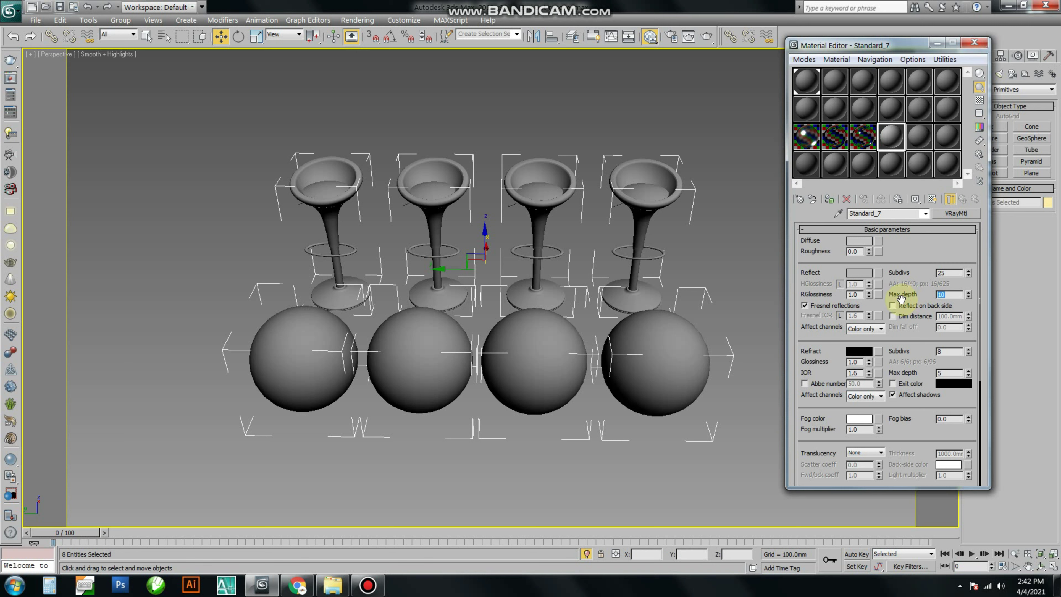
{"action": "double_click", "coordinate": [854, 295]}
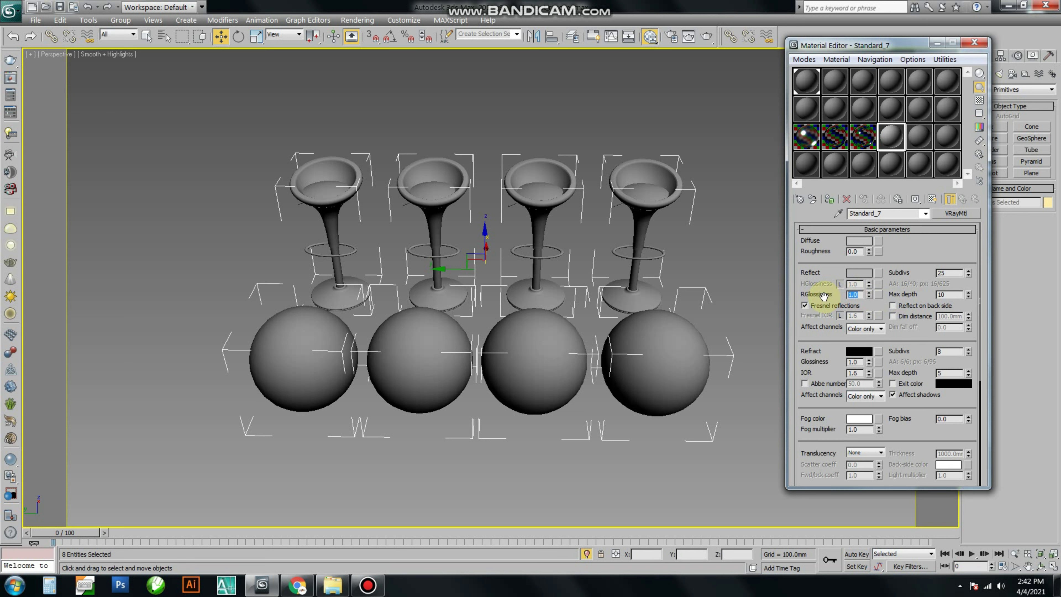
{"action": "type", "text": ".76"}
{"action": "key", "text": "Return"}
{"action": "left_click", "coordinate": [804, 306]}
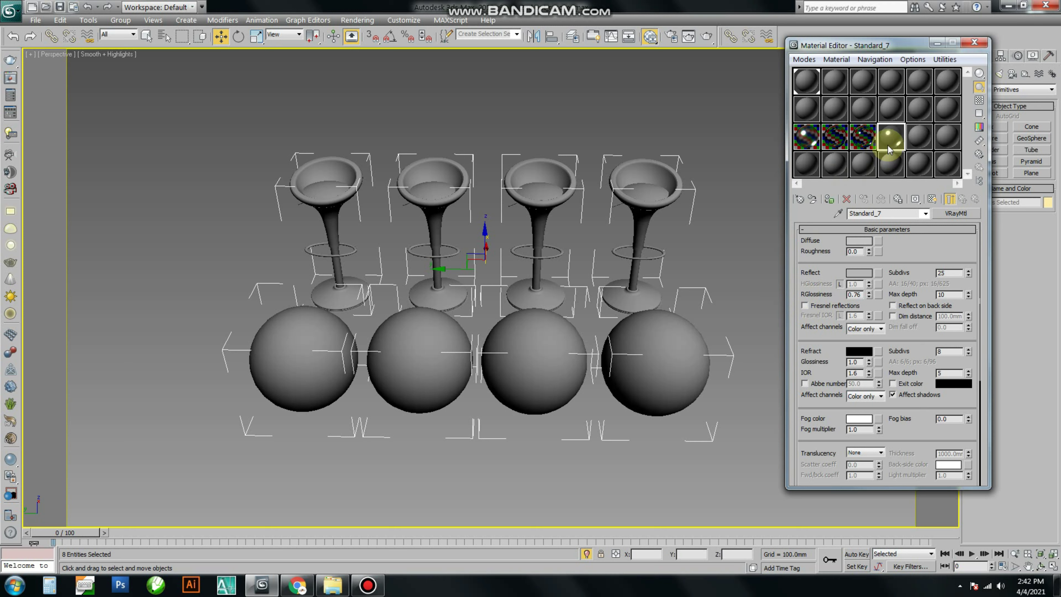
- Inspect the material in a checker-backed enlarged preview, then select the first stool group
{"action": "double_click", "coordinate": [892, 139]}
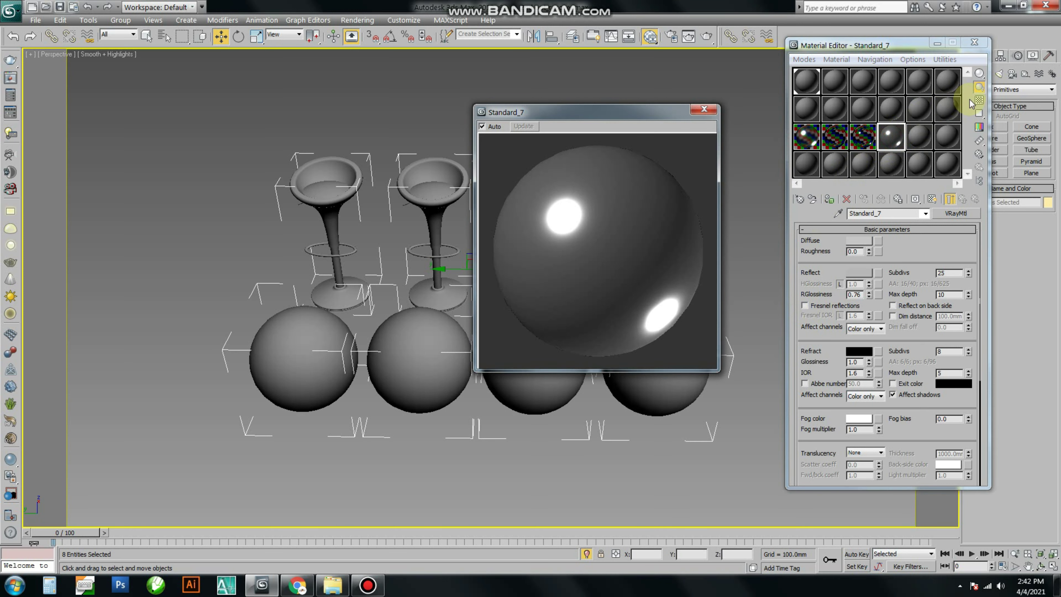
{"action": "left_click", "coordinate": [612, 157]}
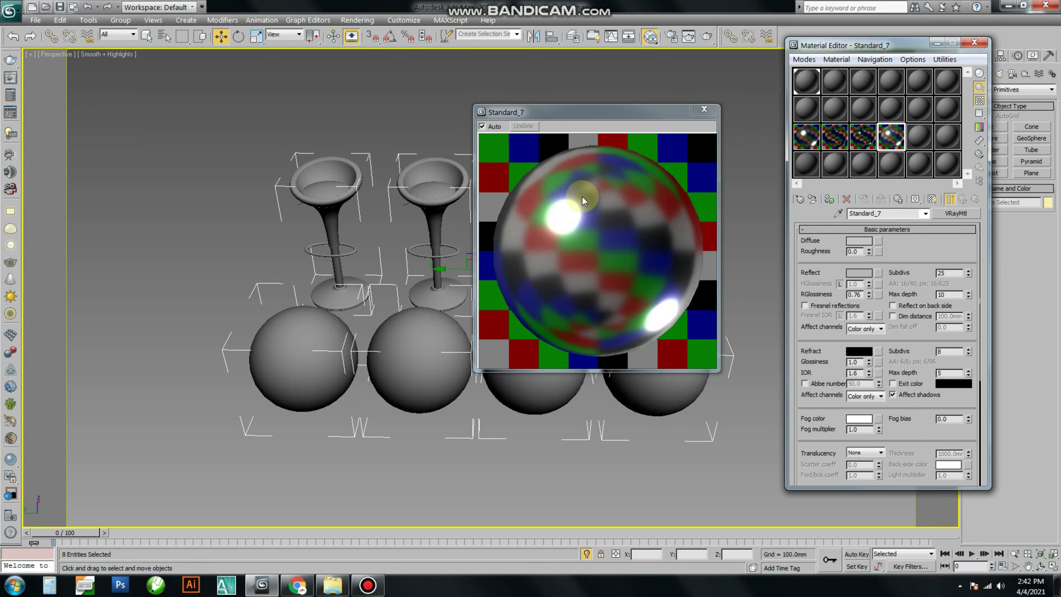
{"action": "left_click", "coordinate": [704, 109]}
{"action": "left_click", "coordinate": [455, 98]}
{"action": "left_click", "coordinate": [324, 180]}
- Select the first stool seat and give a Standard material a pure white ambient colour
{"action": "left_click_drag", "start_coordinate": [179, 113], "coordinate": [724, 325]}
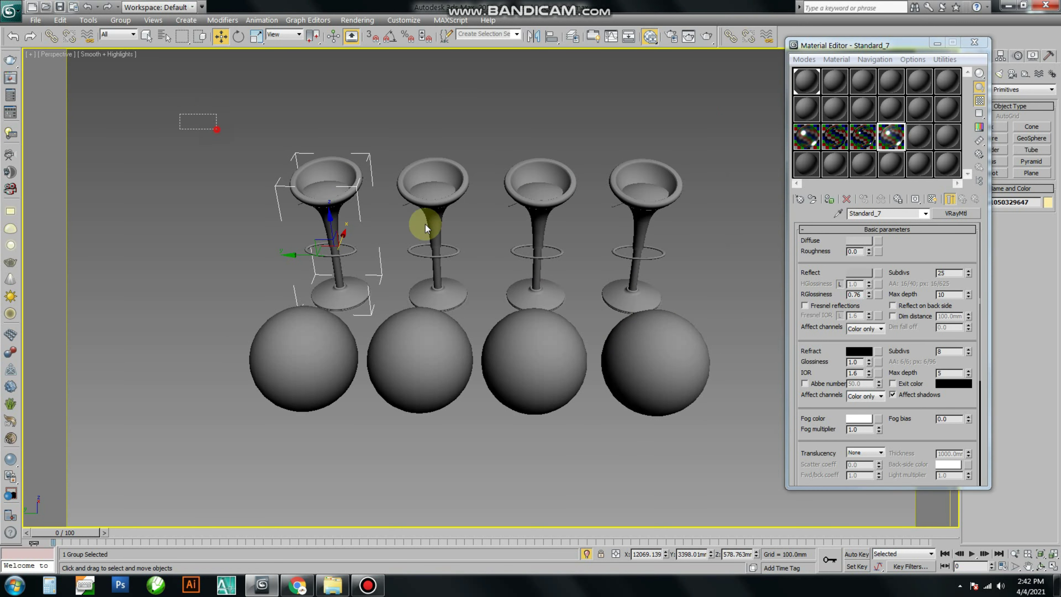
{"action": "left_click", "coordinate": [436, 92]}
{"action": "left_click", "coordinate": [331, 171]}
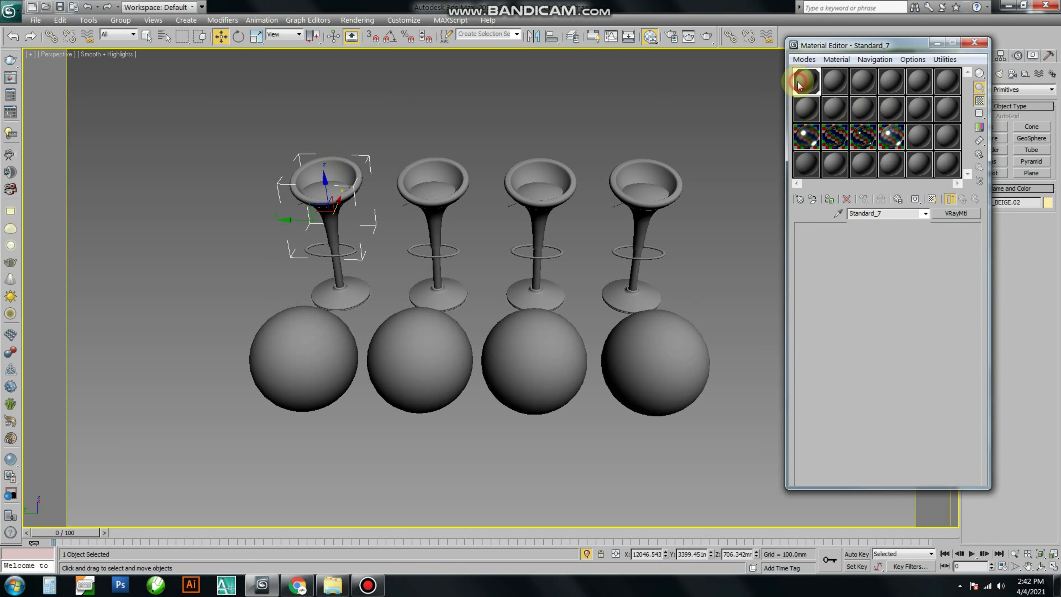
{"action": "left_click", "coordinate": [804, 108]}
{"action": "left_click", "coordinate": [853, 284]}
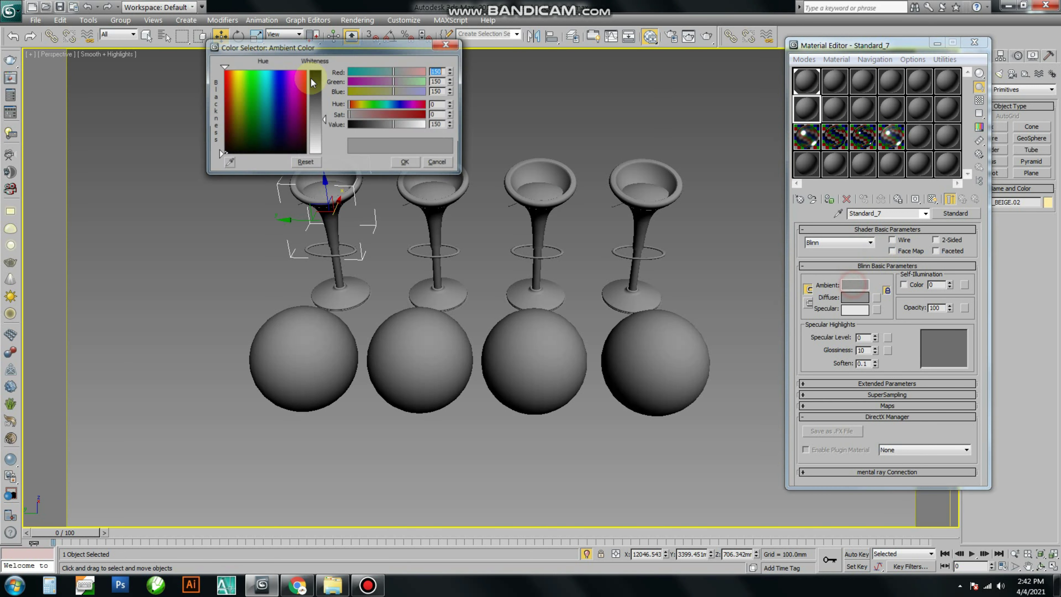
{"action": "left_click_drag", "start_coordinate": [315, 95], "coordinate": [326, 154]}
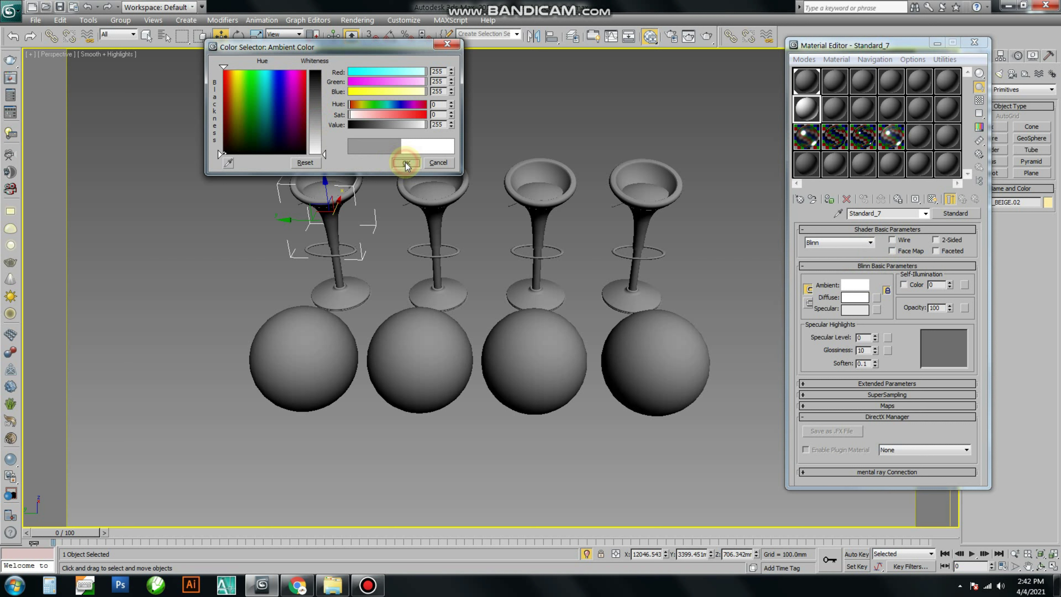
{"action": "left_click", "coordinate": [405, 163]}
- Set the white material's glossiness to 50 and specular level to 100
{"action": "double_click", "coordinate": [861, 350]}
{"action": "type", "text": "5"}
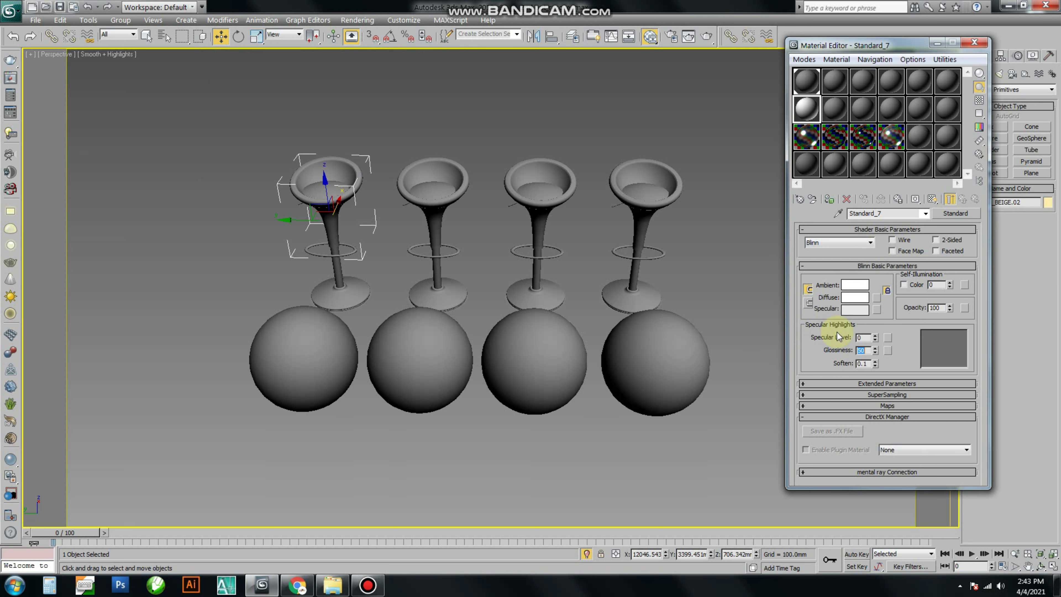
{"action": "double_click", "coordinate": [862, 337]}
{"action": "type", "text": "100"}
{"action": "key", "text": "Return"}
- Assign the white material to the first seat under a renamed material, then to the other three seats
{"action": "left_click", "coordinate": [828, 199]}
{"action": "left_click", "coordinate": [514, 285]}
{"action": "left_click", "coordinate": [519, 308]}
{"action": "type", "text": "43"}
{"action": "left_click", "coordinate": [539, 332]}
{"action": "left_click_drag", "start_coordinate": [383, 144], "coordinate": [709, 201]}
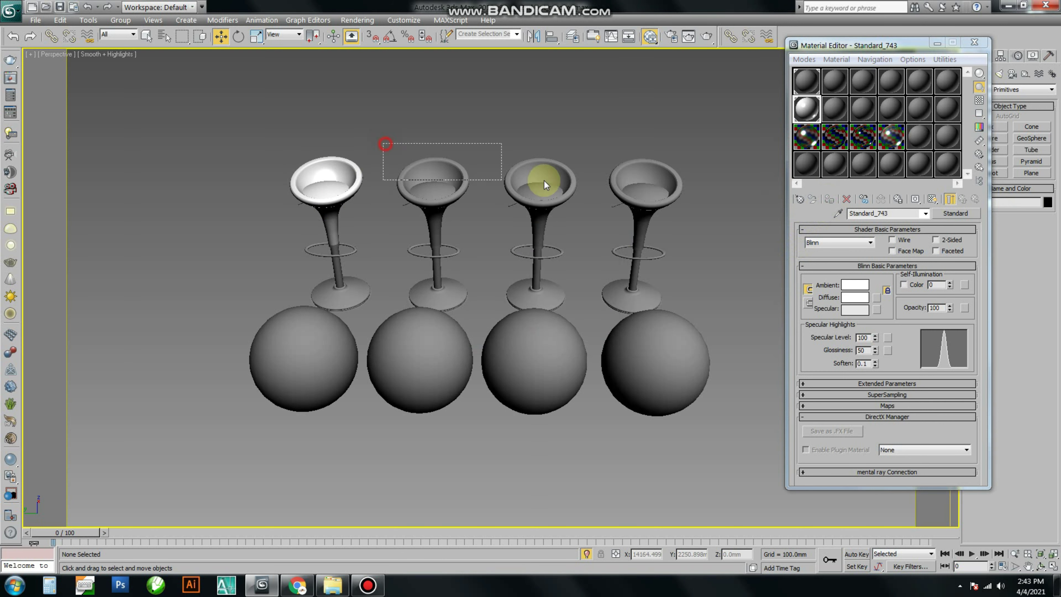
{"action": "left_click", "coordinate": [827, 198]}
- Select the first stool's base and pick the dark reflective V-Ray material slot
{"action": "left_click_drag", "start_coordinate": [207, 131], "coordinate": [748, 175]}
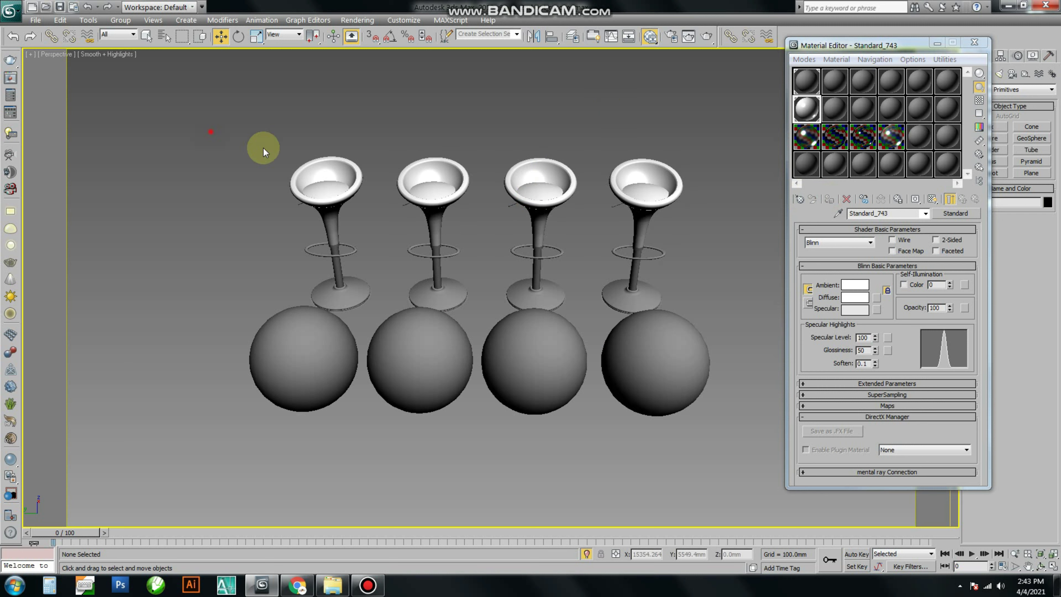
{"action": "left_click", "coordinate": [613, 209]}
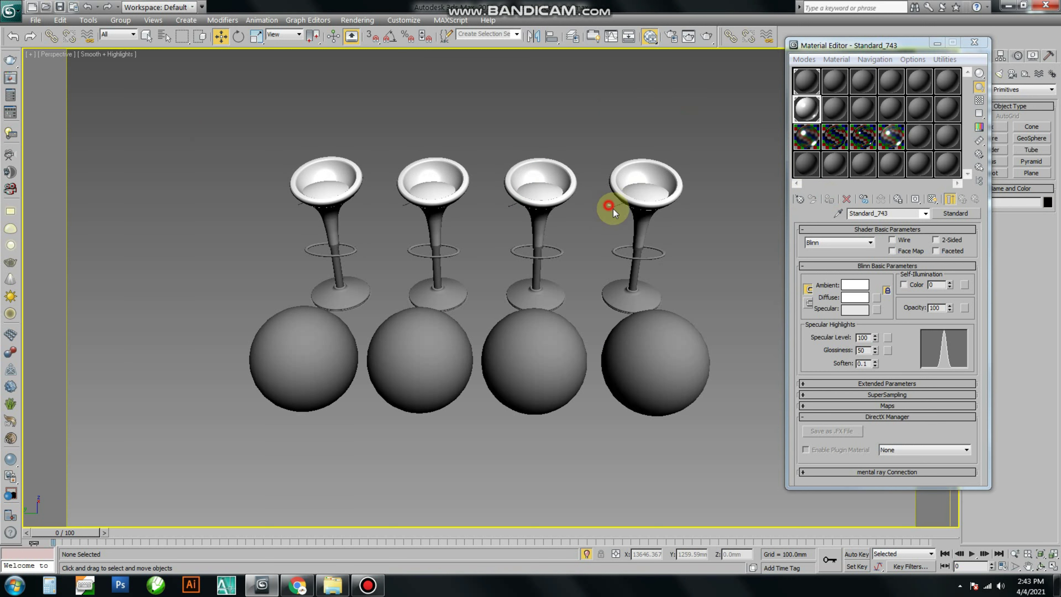
{"action": "left_click", "coordinate": [554, 121]}
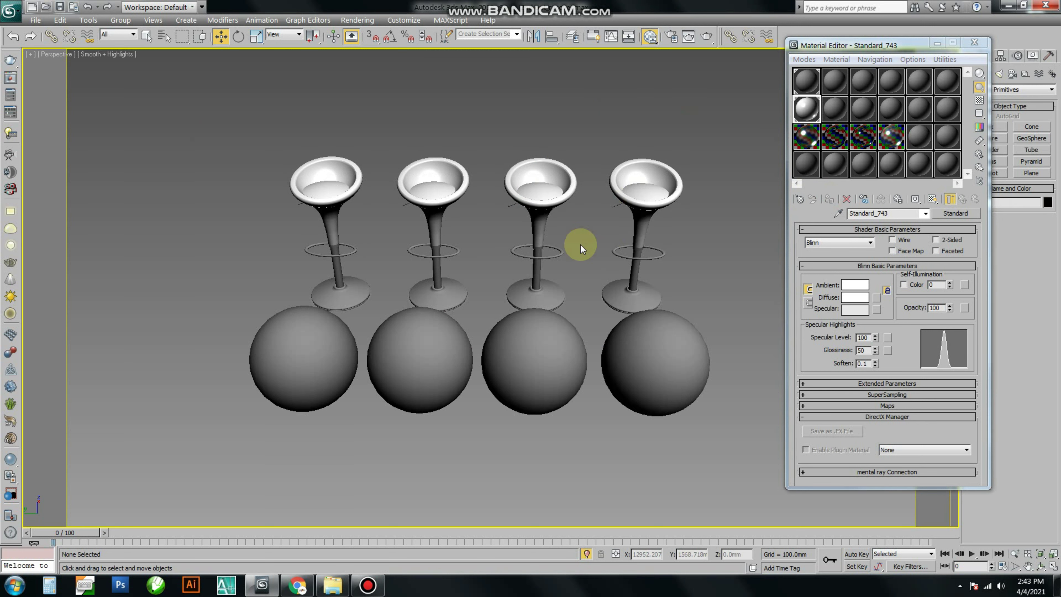
{"action": "left_click_drag", "start_coordinate": [289, 250], "coordinate": [385, 299]}
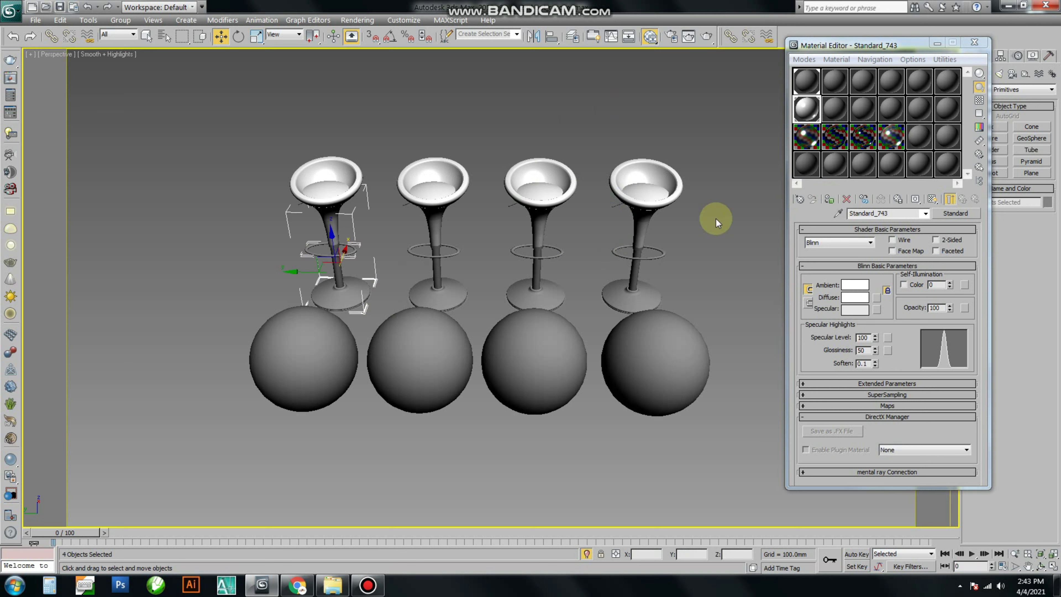
{"action": "left_click", "coordinate": [812, 150]}
- Assign the dark reflective V-Ray material to the first base under a renamed material
{"action": "left_click", "coordinate": [829, 198]}
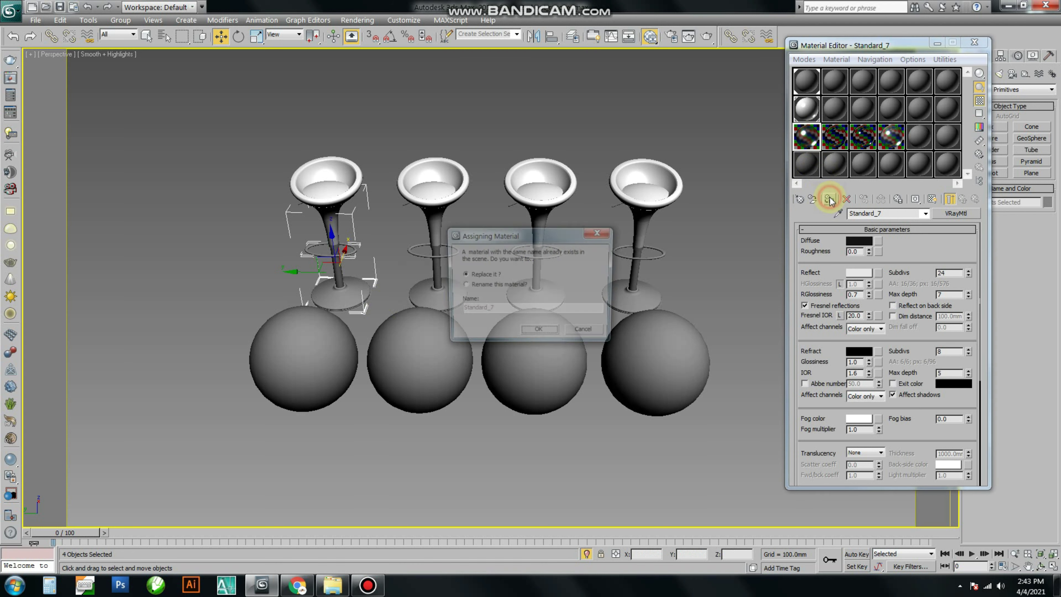
{"action": "left_click", "coordinate": [462, 285]}
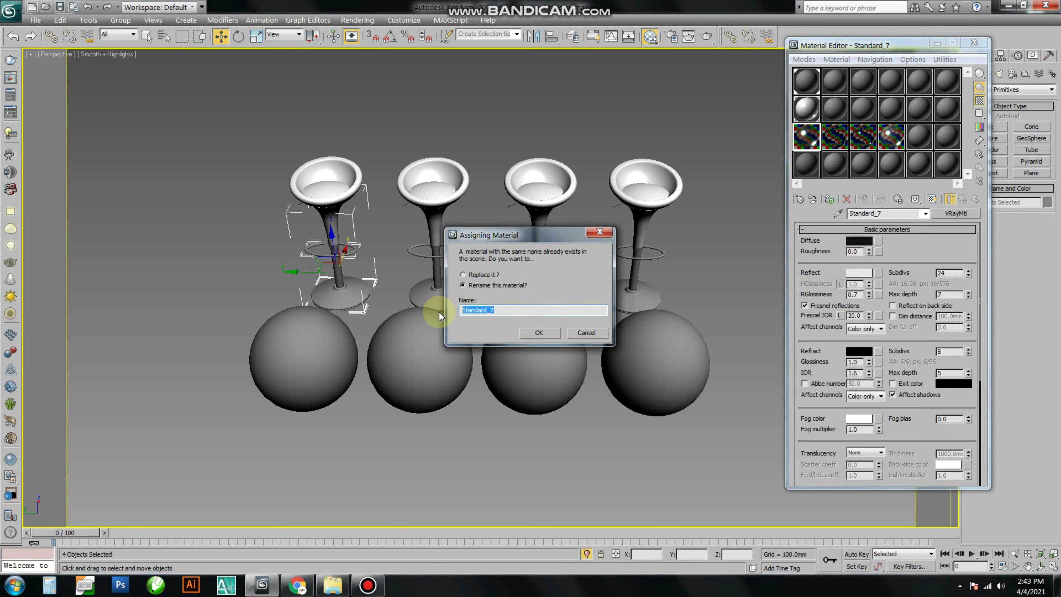
{"action": "type", "text": "43"}
{"action": "left_click", "coordinate": [534, 324]}
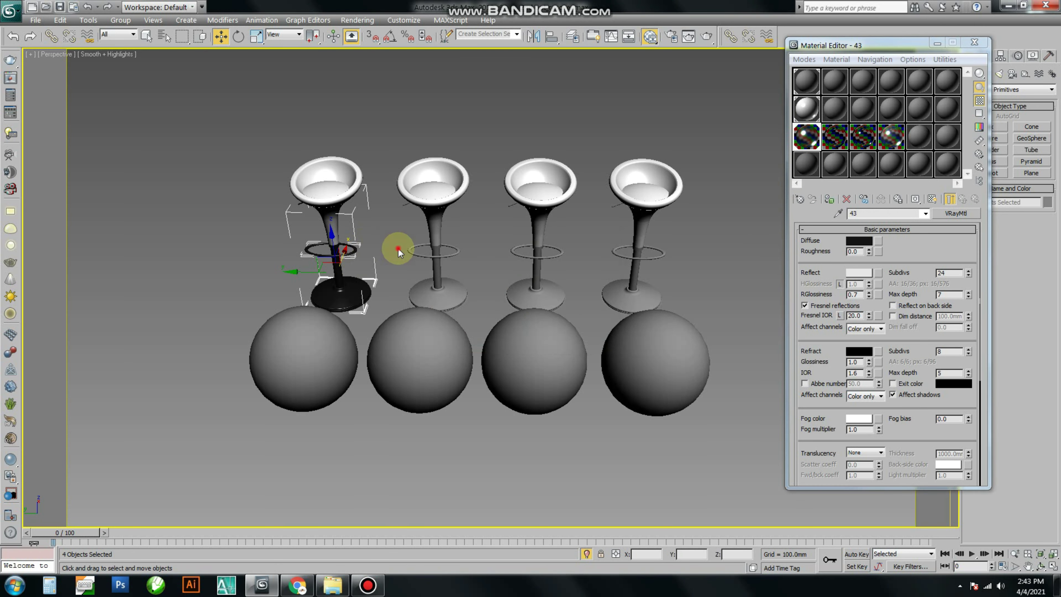
- Give the second base another reflective V-Ray material named Standard_74334
{"action": "left_click", "coordinate": [466, 294]}
{"action": "left_click", "coordinate": [834, 135]}
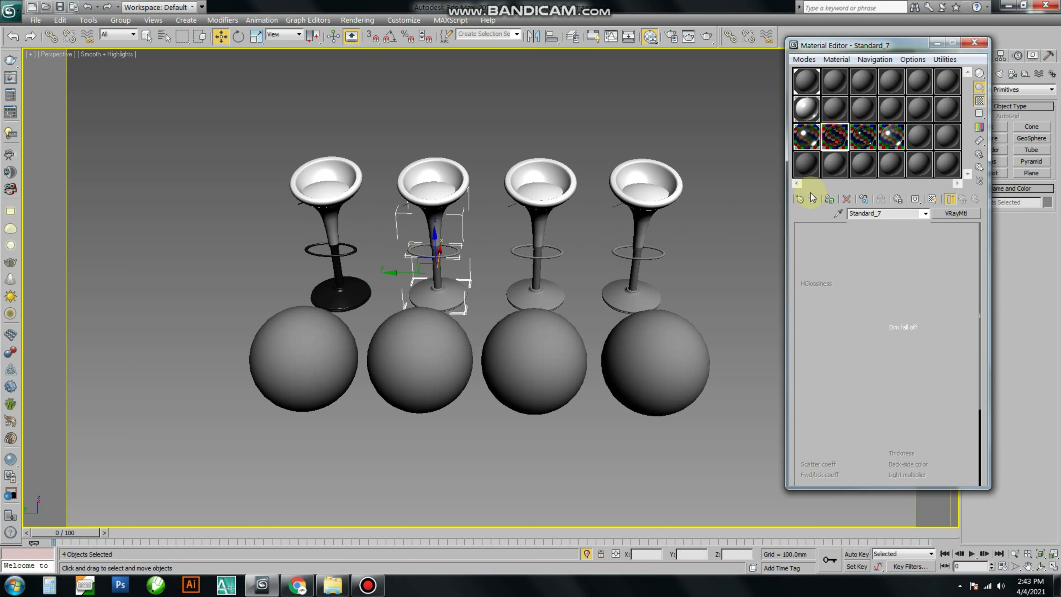
{"action": "left_click", "coordinate": [812, 198]}
{"action": "left_click", "coordinate": [501, 287]}
{"action": "left_click", "coordinate": [509, 310]}
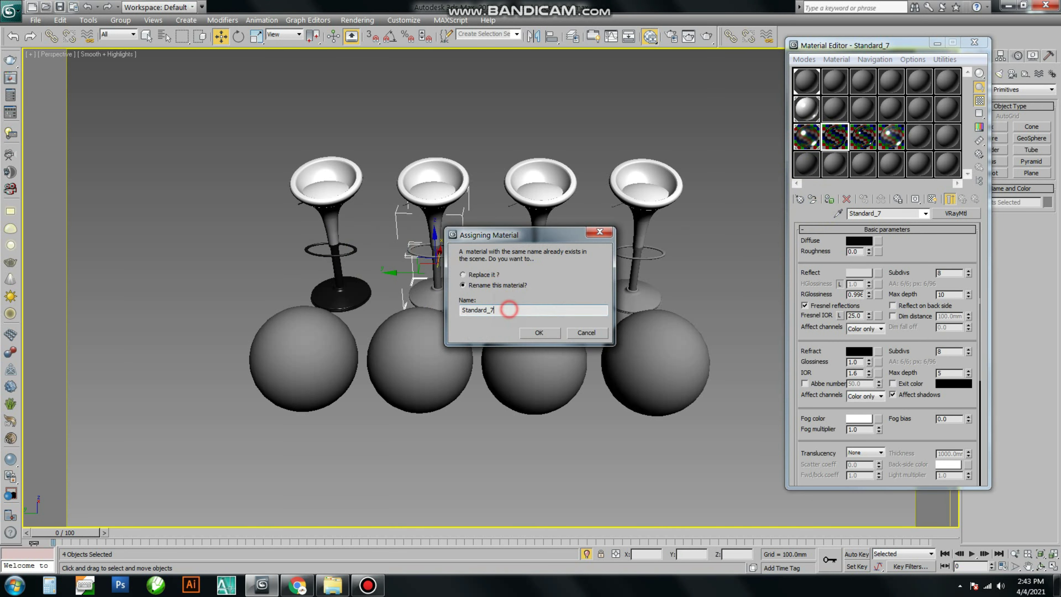
{"action": "left_click", "coordinate": [533, 330]}
{"action": "left_click", "coordinate": [521, 311]}
{"action": "left_click", "coordinate": [537, 333]}
- Give the third stool base a reflective material named Standard_734
{"action": "left_click_drag", "start_coordinate": [502, 244], "coordinate": [555, 298]}
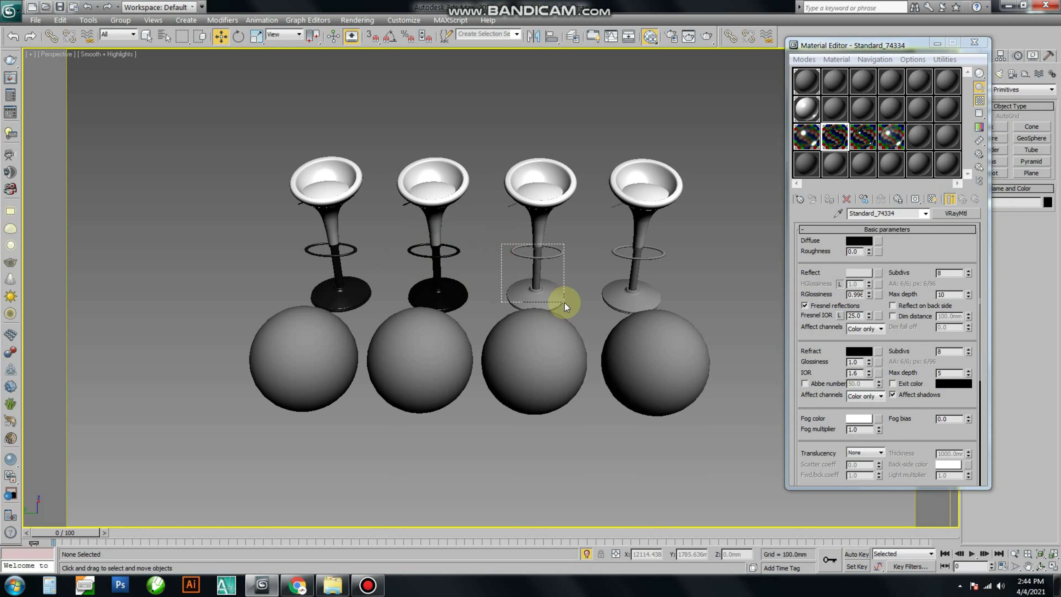
{"action": "left_click", "coordinate": [481, 259]}
{"action": "left_click_drag", "start_coordinate": [484, 243], "coordinate": [558, 293]}
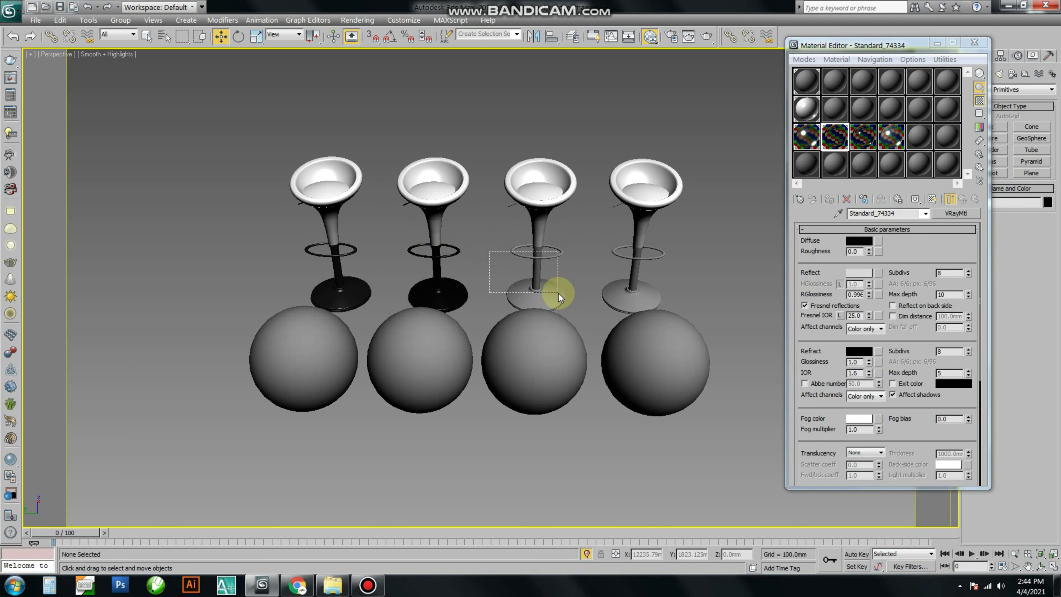
{"action": "left_click", "coordinate": [830, 200]}
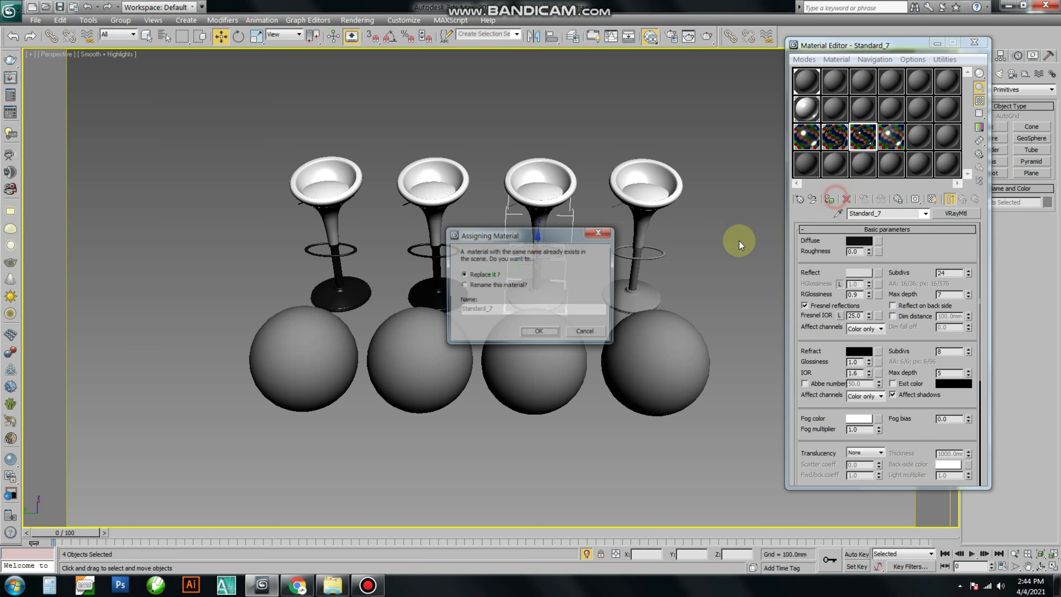
{"action": "left_click", "coordinate": [494, 286]}
{"action": "left_click", "coordinate": [505, 309]}
{"action": "type", "text": "34"}
{"action": "left_click", "coordinate": [539, 333]}
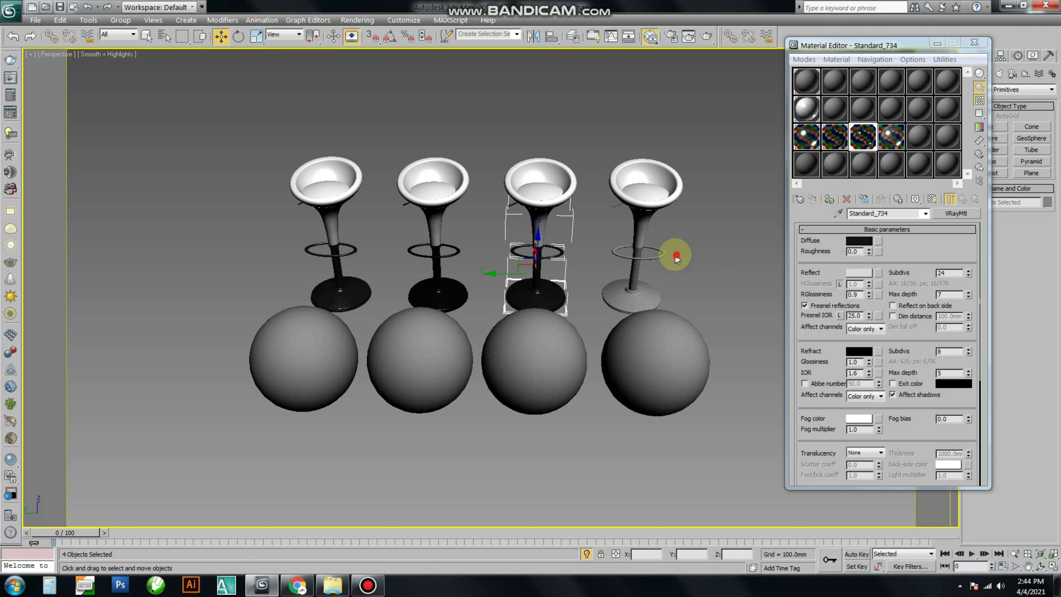
- Assign the fourth base its own reflective material, renamed Standard_743343
{"action": "left_click", "coordinate": [611, 290]}
{"action": "left_click", "coordinate": [890, 136]}
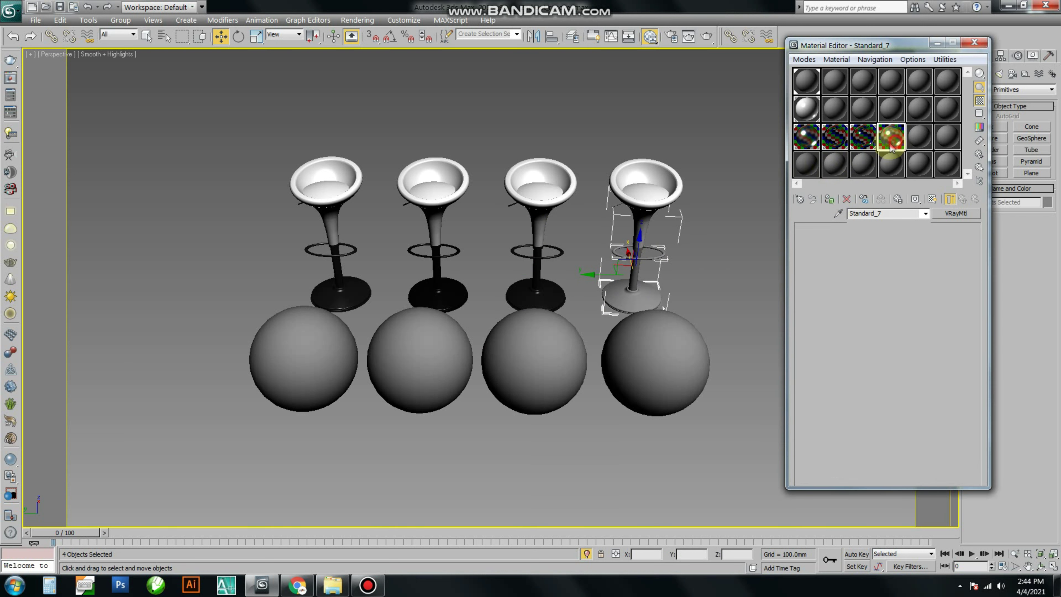
{"action": "left_click", "coordinate": [829, 200]}
{"action": "left_click", "coordinate": [496, 292]}
{"action": "type", "text": "4334"}
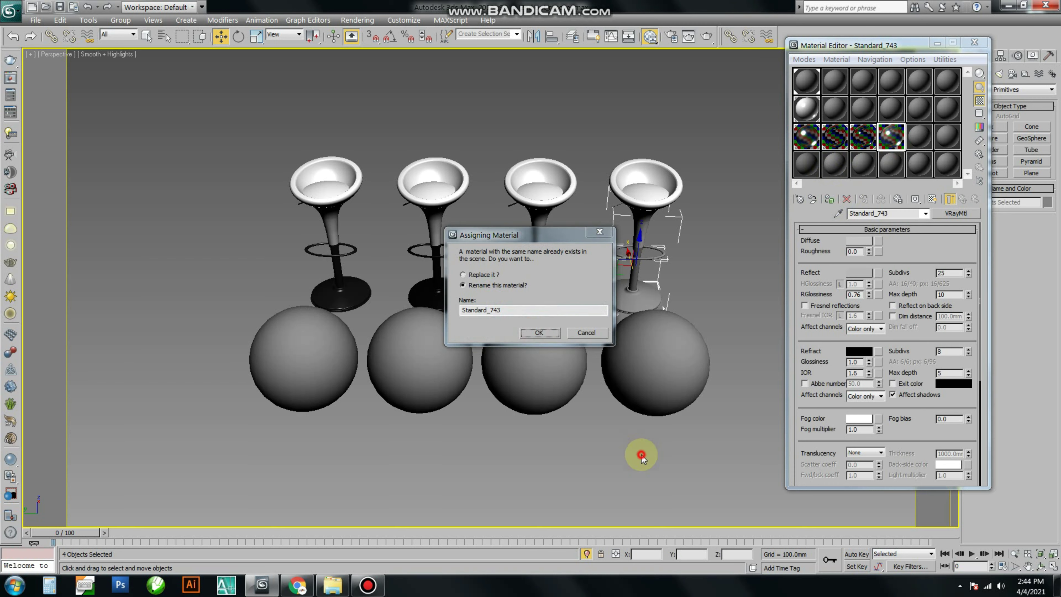
{"action": "left_click", "coordinate": [517, 311]}
{"action": "left_click", "coordinate": [539, 333]}
{"action": "left_click", "coordinate": [535, 310]}
{"action": "type", "text": "343"}
{"action": "left_click", "coordinate": [538, 333]}
- Apply separate chrome V-Ray materials to the right, third, second and first spheres, the last using material 43
{"action": "left_click", "coordinate": [635, 351]}
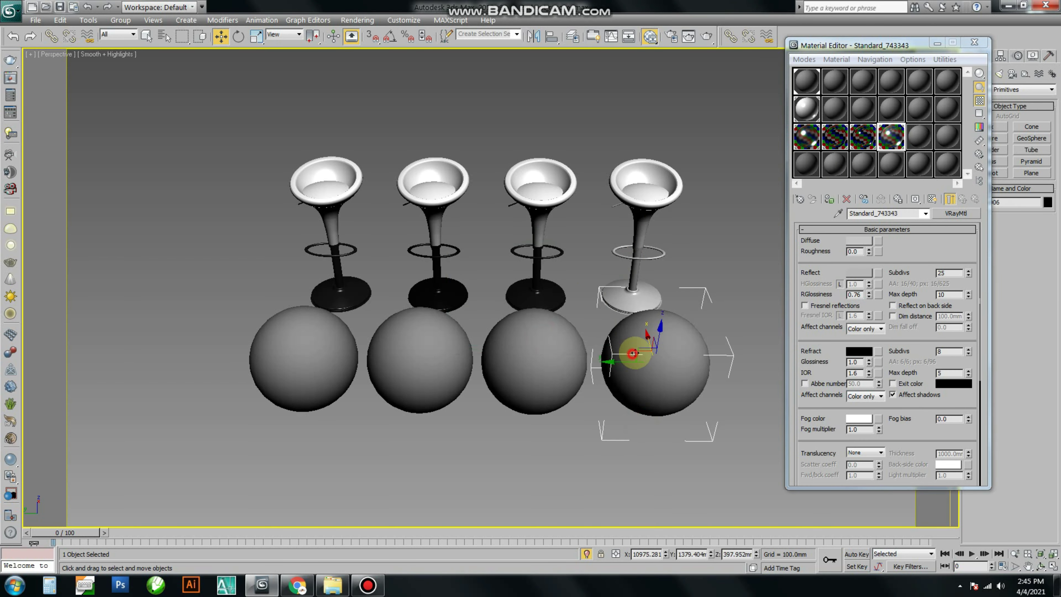
{"action": "left_click", "coordinate": [827, 200]}
{"action": "left_click", "coordinate": [553, 338]}
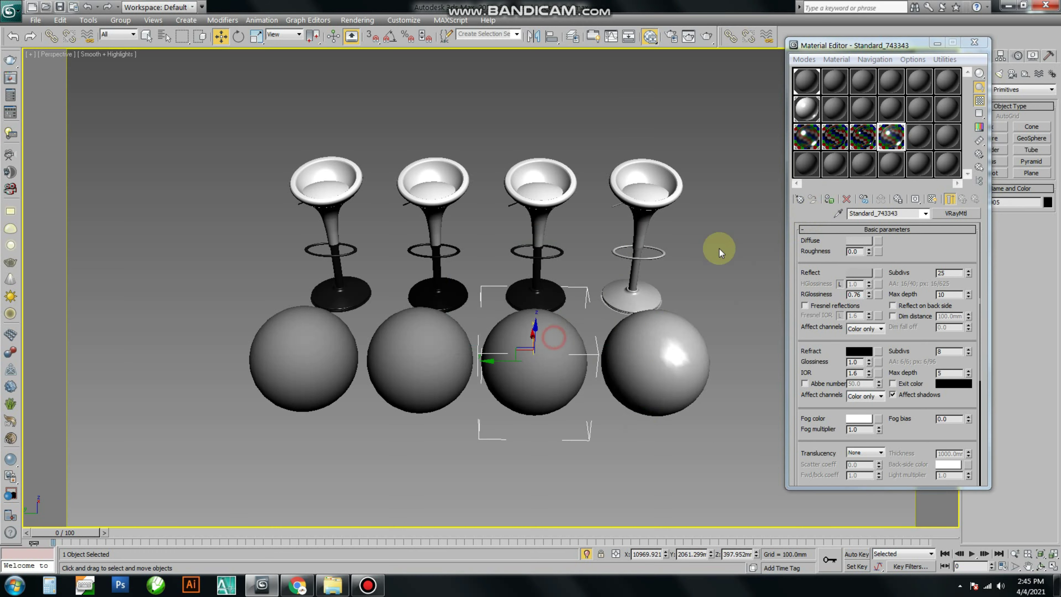
{"action": "left_click", "coordinate": [862, 136]}
{"action": "left_click", "coordinate": [829, 199]}
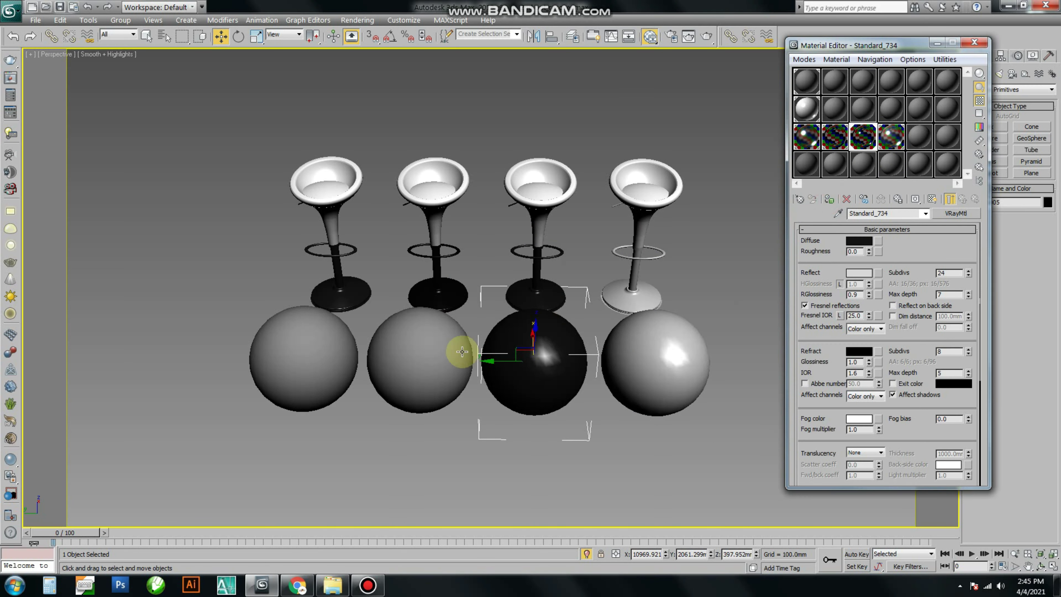
{"action": "left_click", "coordinate": [453, 351]}
{"action": "left_click", "coordinate": [834, 140]}
{"action": "left_click", "coordinate": [828, 199]}
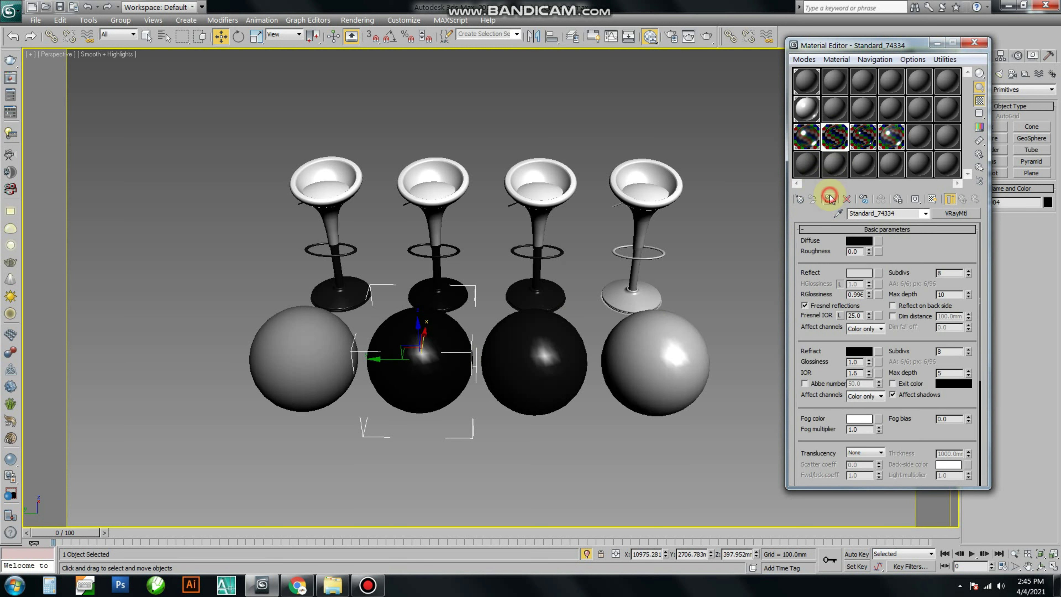
{"action": "left_click", "coordinate": [323, 345]}
{"action": "left_click", "coordinate": [806, 137]}
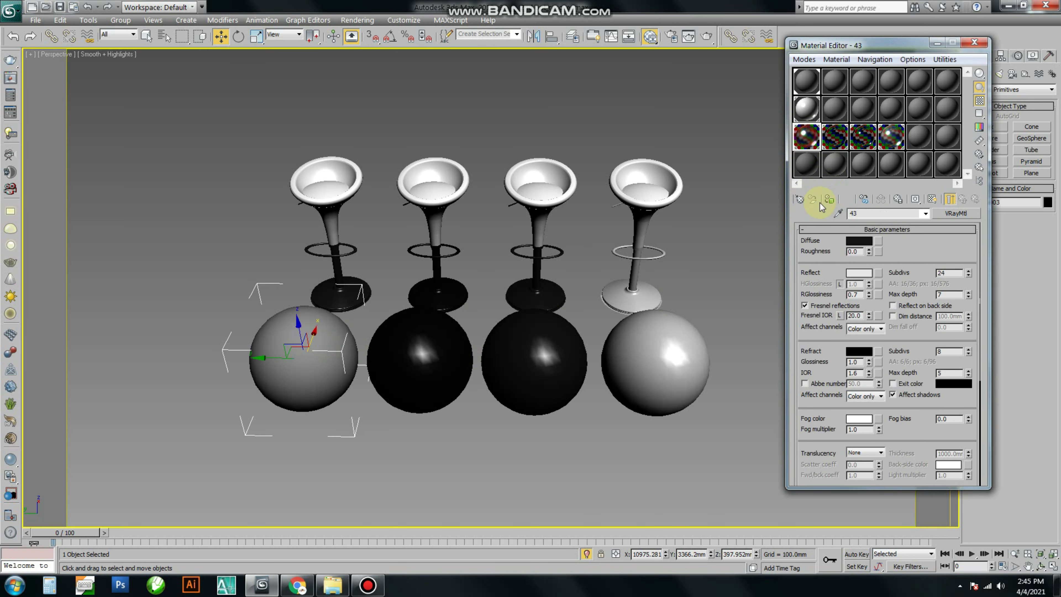
{"action": "left_click", "coordinate": [829, 199]}
- Group all stools and spheres under the default group name
{"action": "left_click_drag", "start_coordinate": [729, 163], "coordinate": [147, 338]}
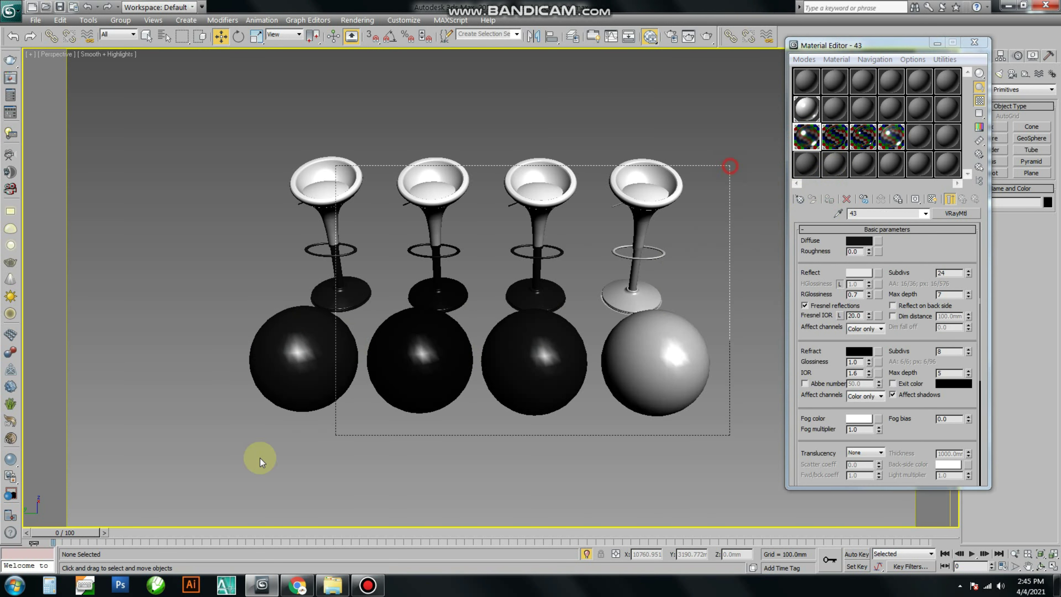
{"action": "key", "text": "alt+g"}
{"action": "key", "text": "g"}
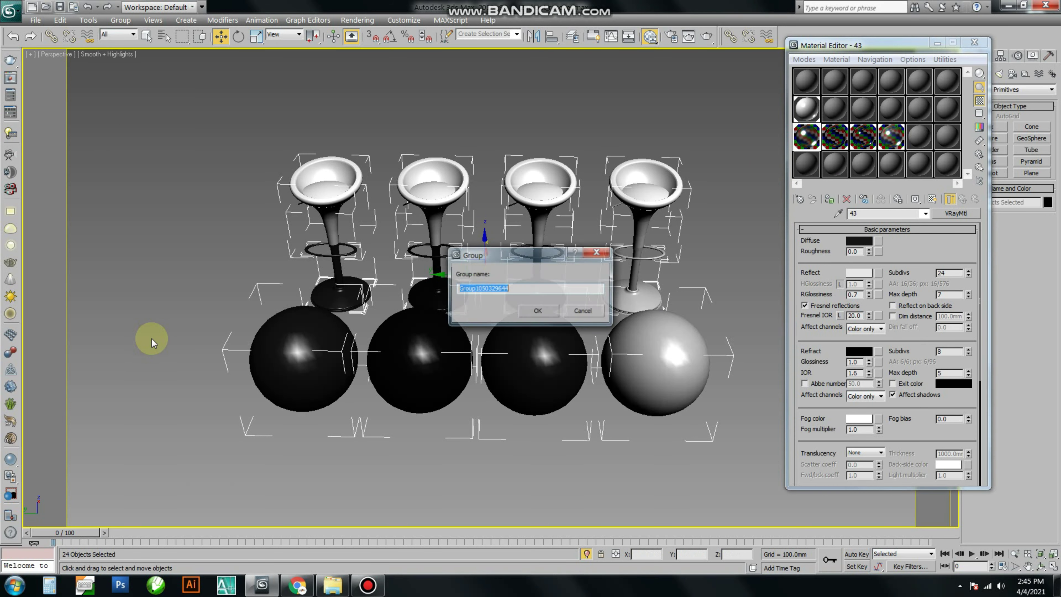
{"action": "key", "text": "Return"}
{"action": "left_click", "coordinate": [632, 103]}
- Close the Material Editor and unhide all booth objects
{"action": "left_click", "coordinate": [974, 43]}
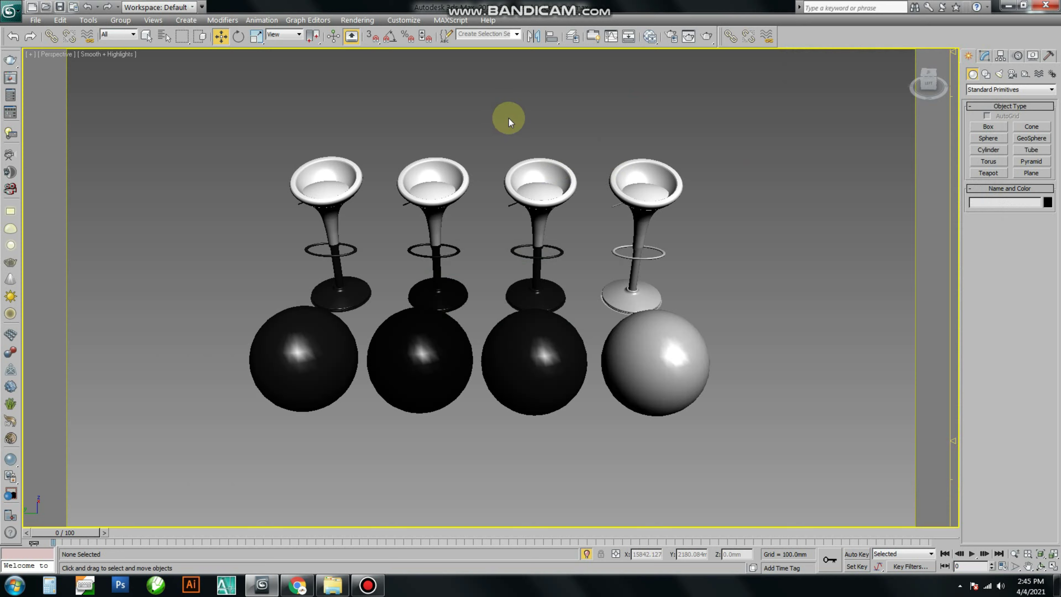
{"action": "right_click", "coordinate": [506, 116]}
{"action": "left_click", "coordinate": [535, 61]}
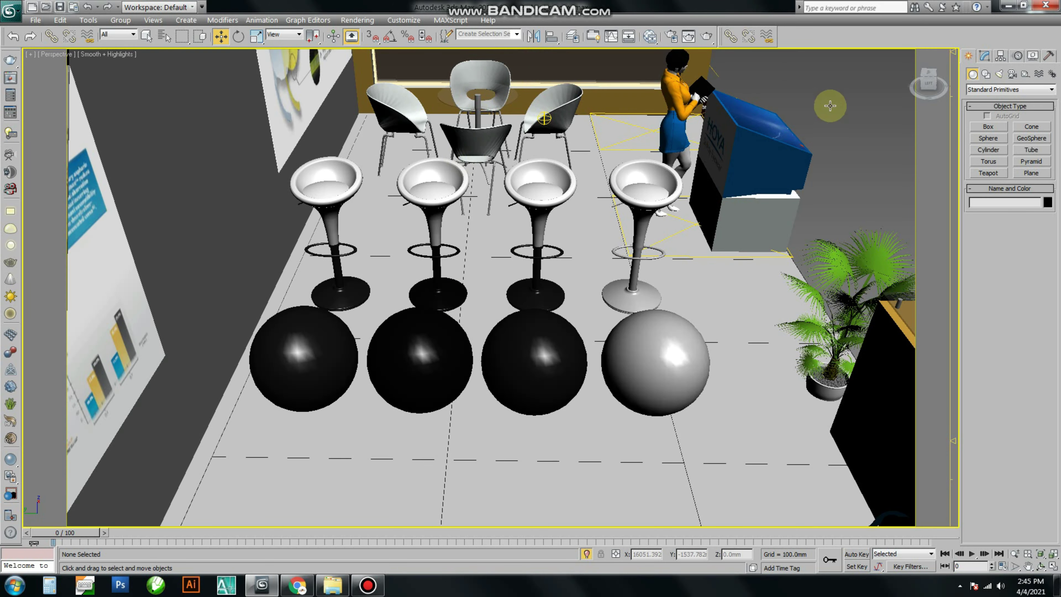
- Render the booth scene with V-Ray using Shift+Q
{"action": "key", "text": "shift+q"}
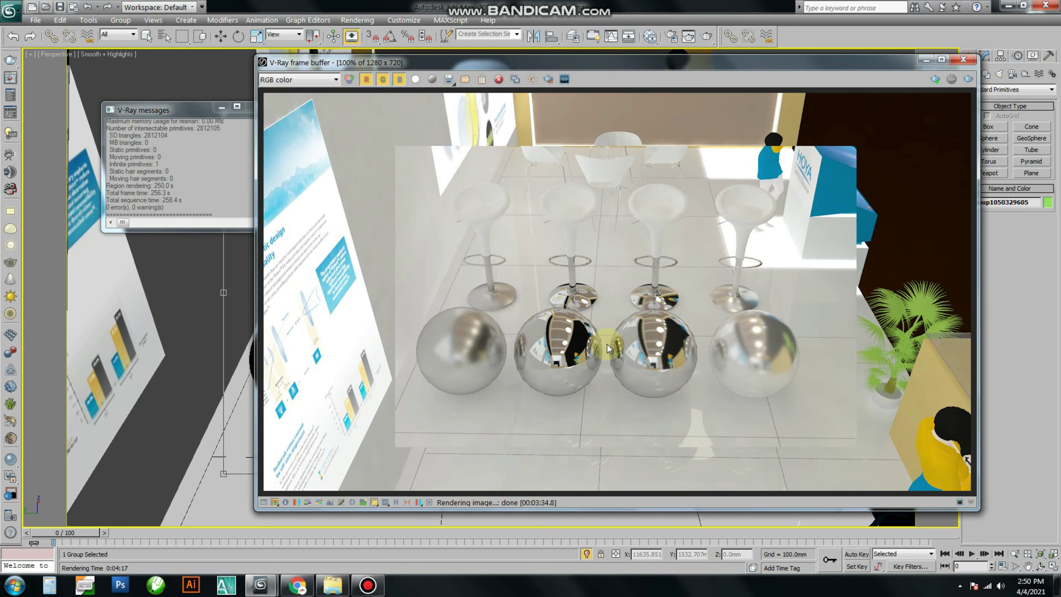
- Zoom and pan the V-Ray render to inspect the chrome reflections on the four spheres
{"action": "scroll", "coordinate": [606, 345], "scroll_direction": "up", "scroll_amount": 1}
{"action": "middle_click_drag", "start_coordinate": [600, 344], "coordinate": [405, 247]}
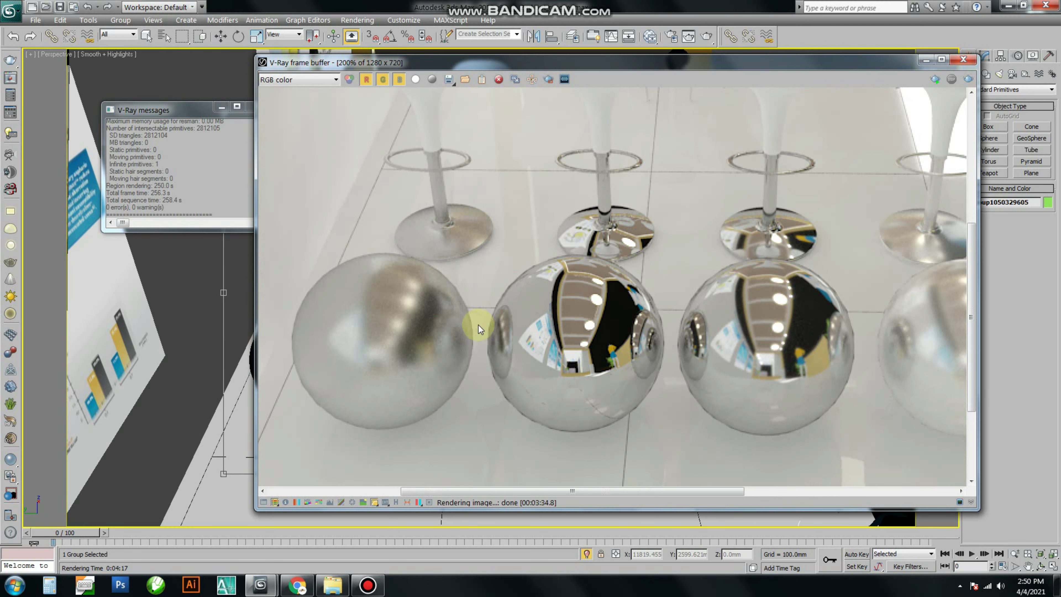
{"action": "middle_click_drag", "start_coordinate": [569, 283], "coordinate": [544, 288]}
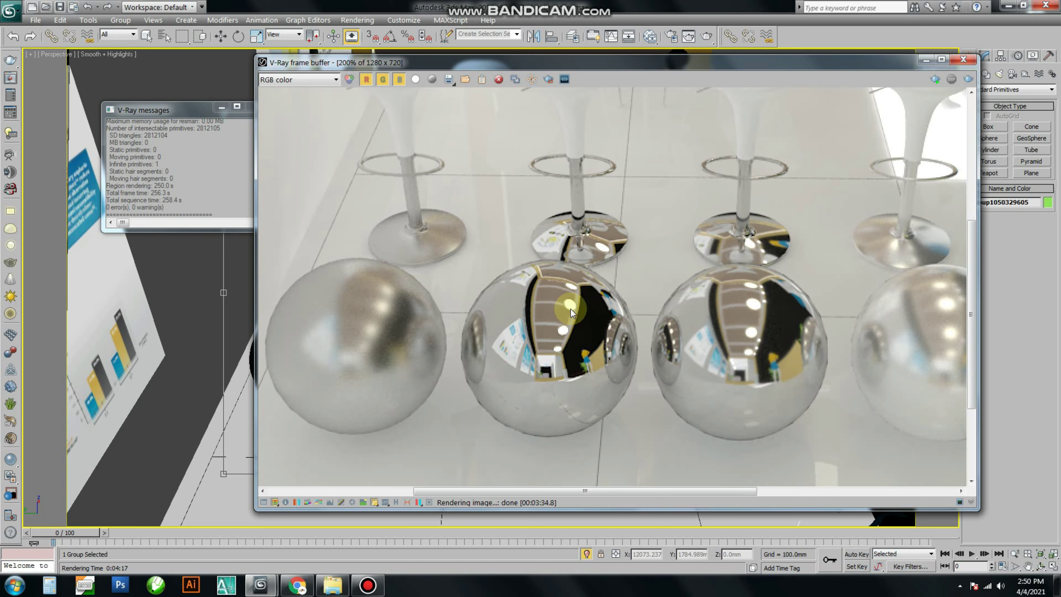
{"action": "middle_click_drag", "start_coordinate": [570, 308], "coordinate": [496, 304]}
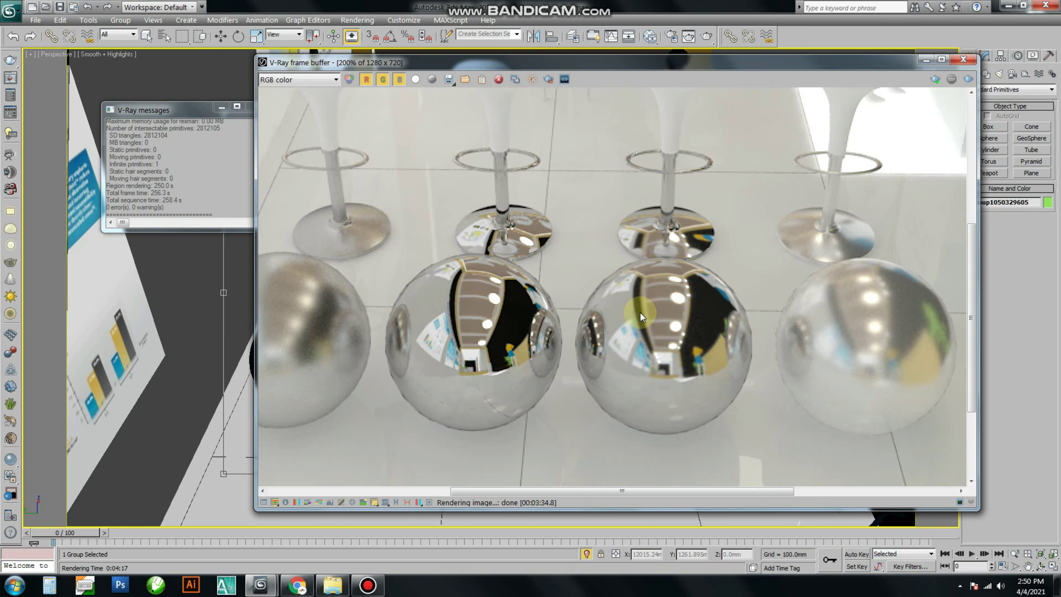
{"action": "middle_click_drag", "start_coordinate": [678, 307], "coordinate": [689, 297]}
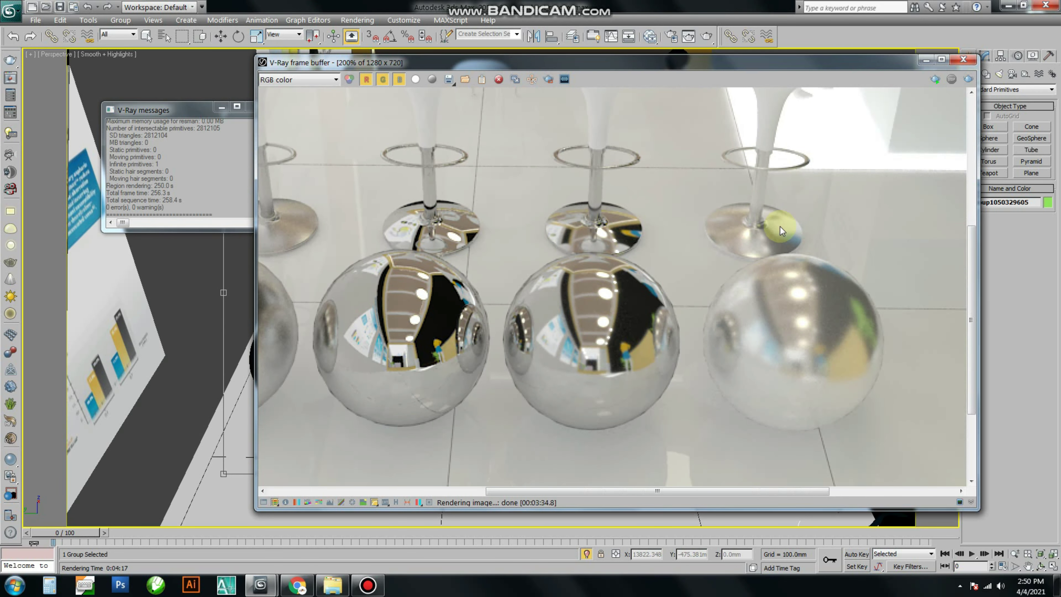
{"action": "scroll", "coordinate": [827, 297], "scroll_direction": "up", "scroll_amount": 2}
{"action": "scroll", "coordinate": [835, 348], "scroll_direction": "down", "scroll_amount": 1}
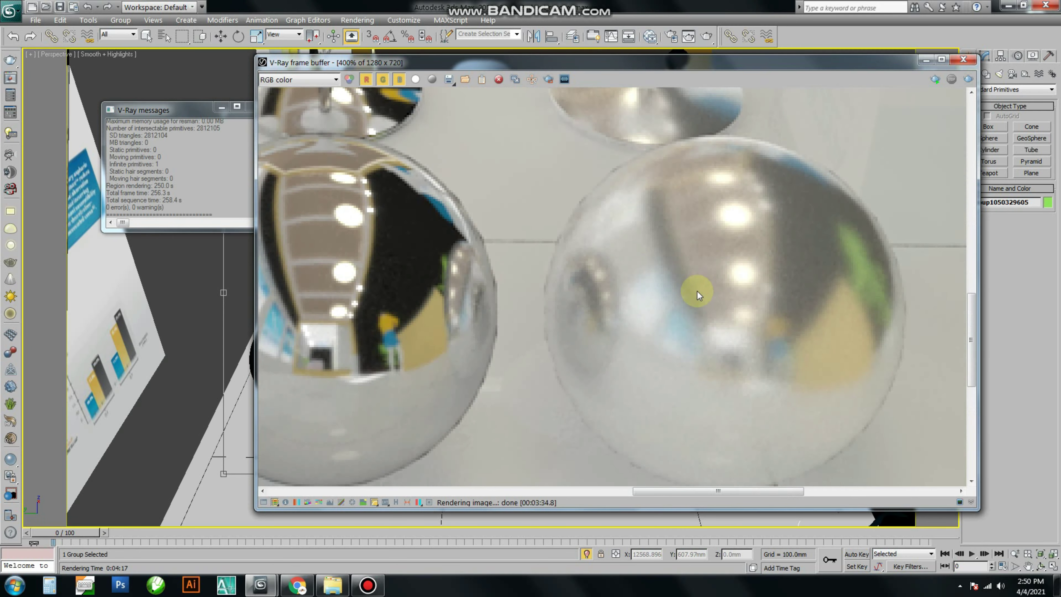
{"action": "scroll", "coordinate": [697, 291], "scroll_direction": "down", "scroll_amount": 1}
{"action": "scroll", "coordinate": [773, 385], "scroll_direction": "down", "scroll_amount": 1}
{"action": "middle_click_drag", "start_coordinate": [625, 380], "coordinate": [726, 361]}
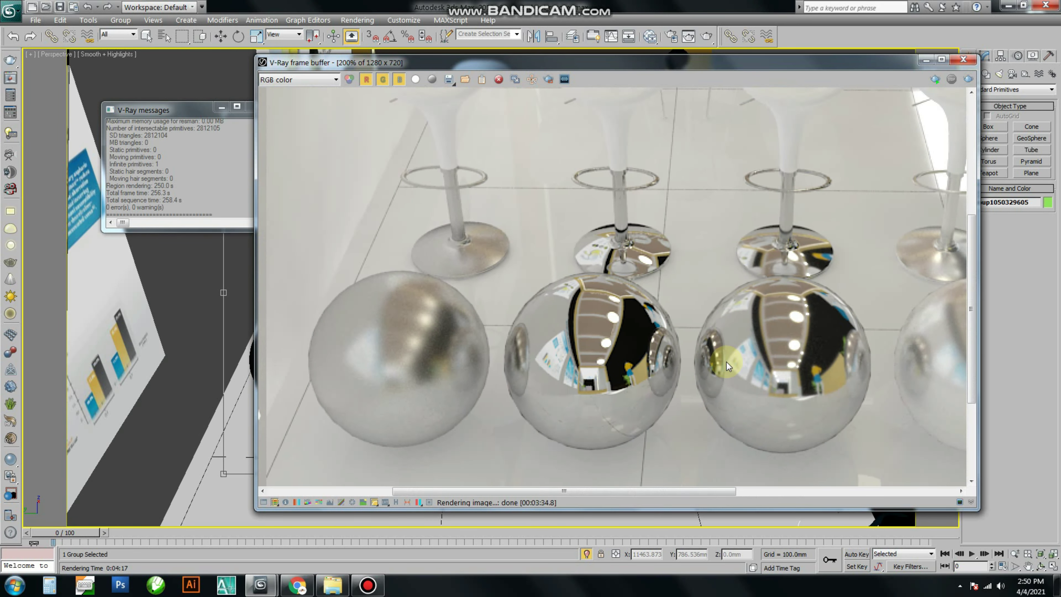
{"action": "scroll", "coordinate": [593, 369], "scroll_direction": "up", "scroll_amount": 1}
{"action": "mouse_move", "coordinate": [593, 369]}
{"action": "middle_mouse_down"}
{"action": "mouse_move", "coordinate": [722, 380]}
{"action": "mouse_move", "coordinate": [594, 329]}
{"action": "middle_mouse_up"}
{"action": "middle_click_drag", "start_coordinate": [764, 328], "coordinate": [694, 314]}
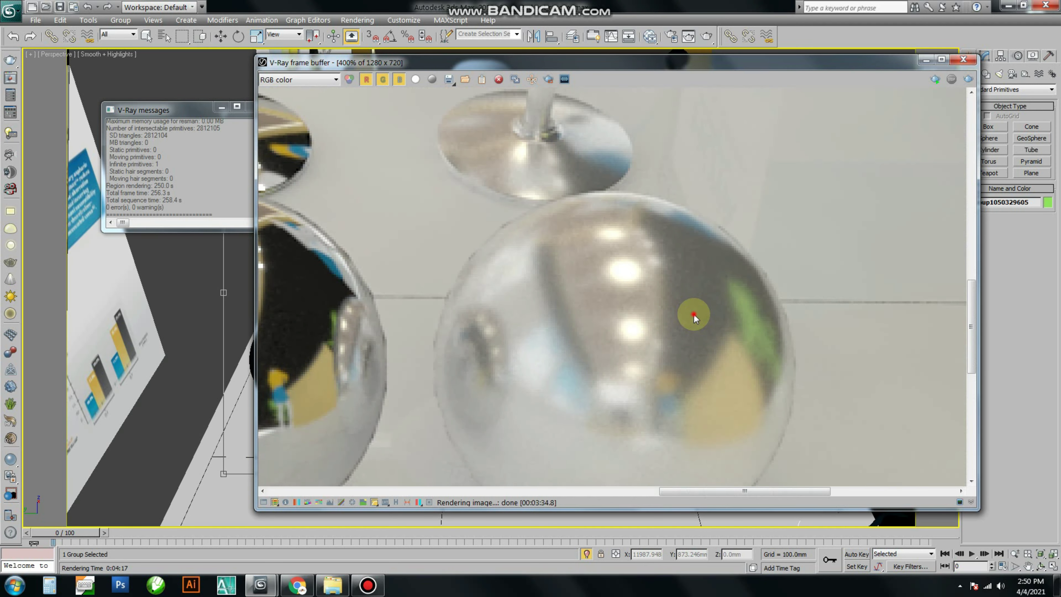
{"action": "scroll", "coordinate": [694, 314], "scroll_direction": "down", "scroll_amount": 1}
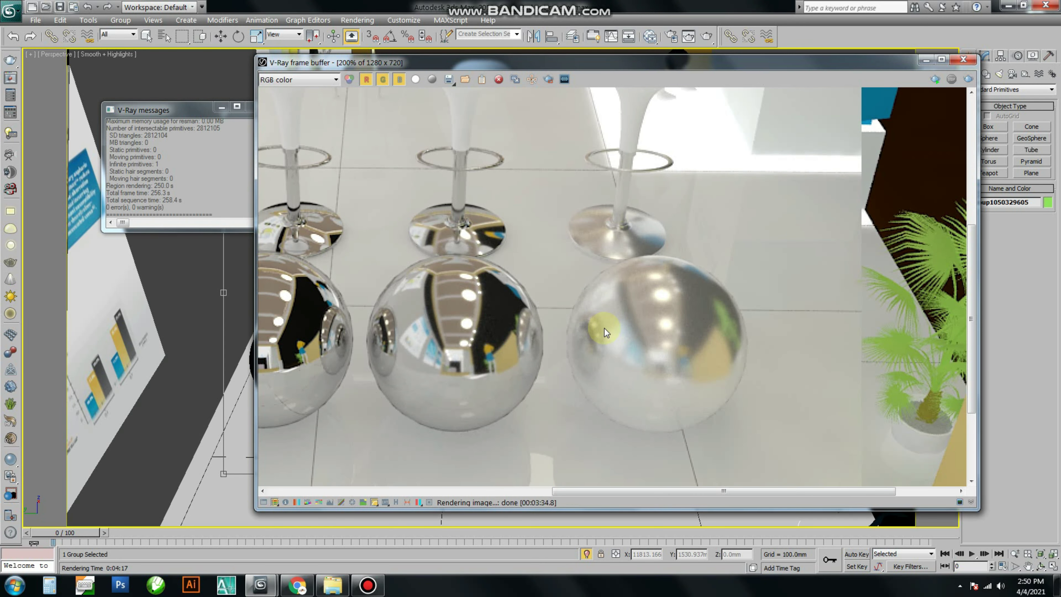
{"action": "left_click", "coordinate": [963, 59]}
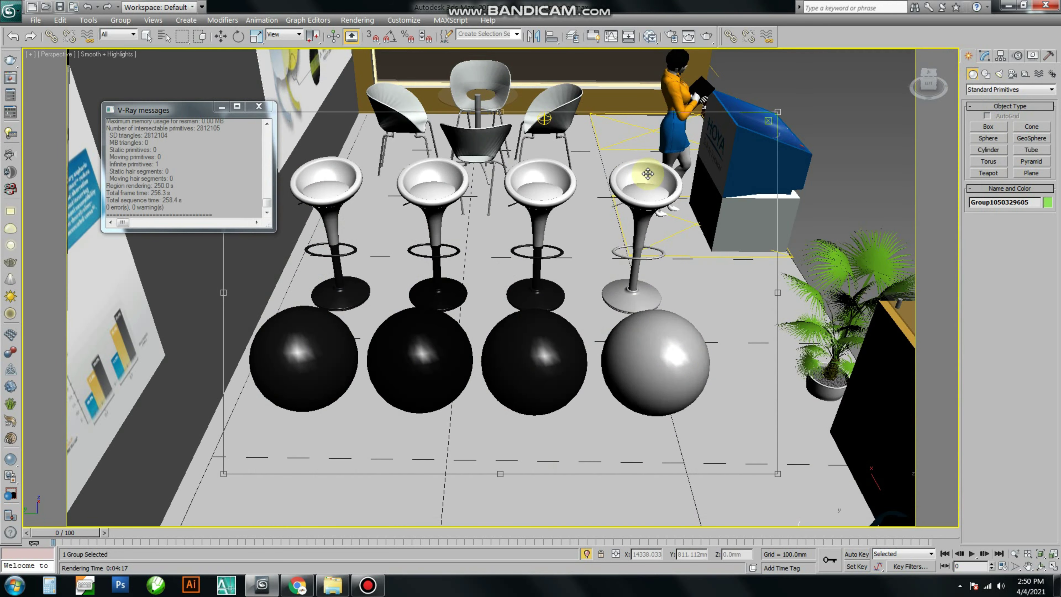
{"action": "key", "text": "m"}
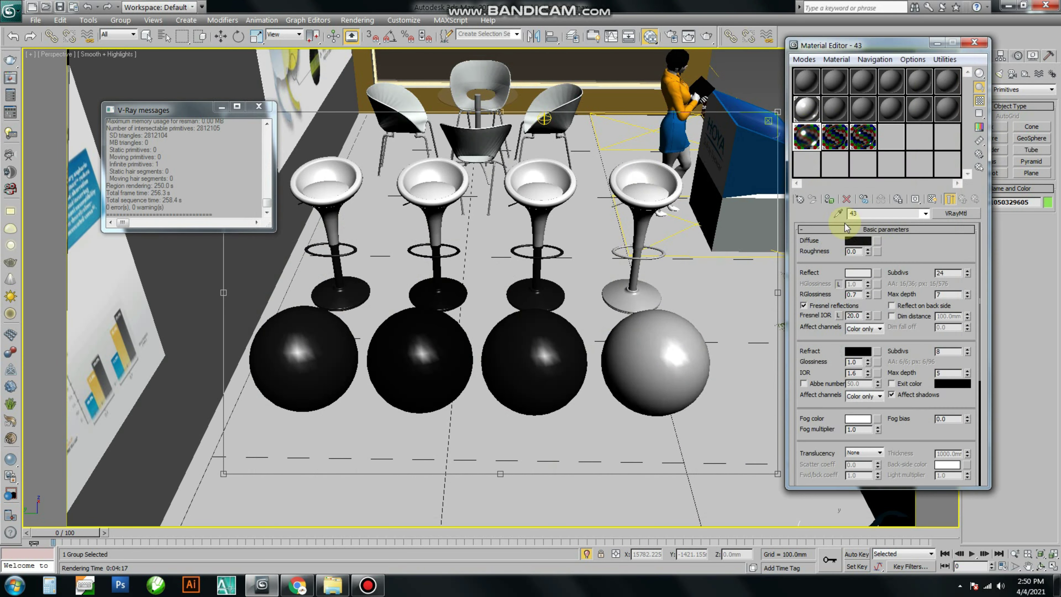
{"action": "left_click", "coordinate": [812, 142]}
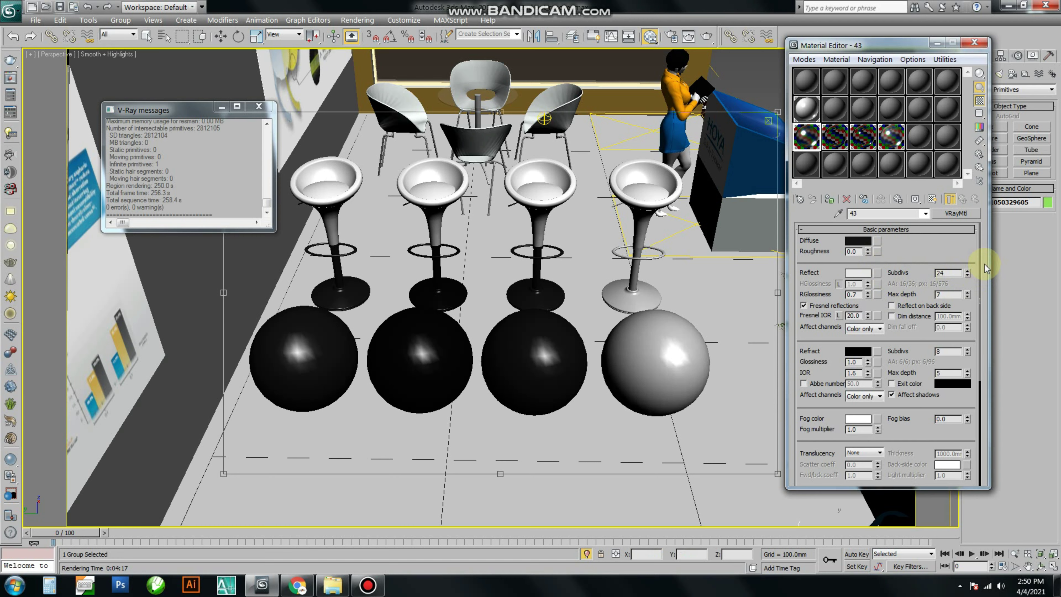
{"action": "left_click", "coordinate": [983, 43]}
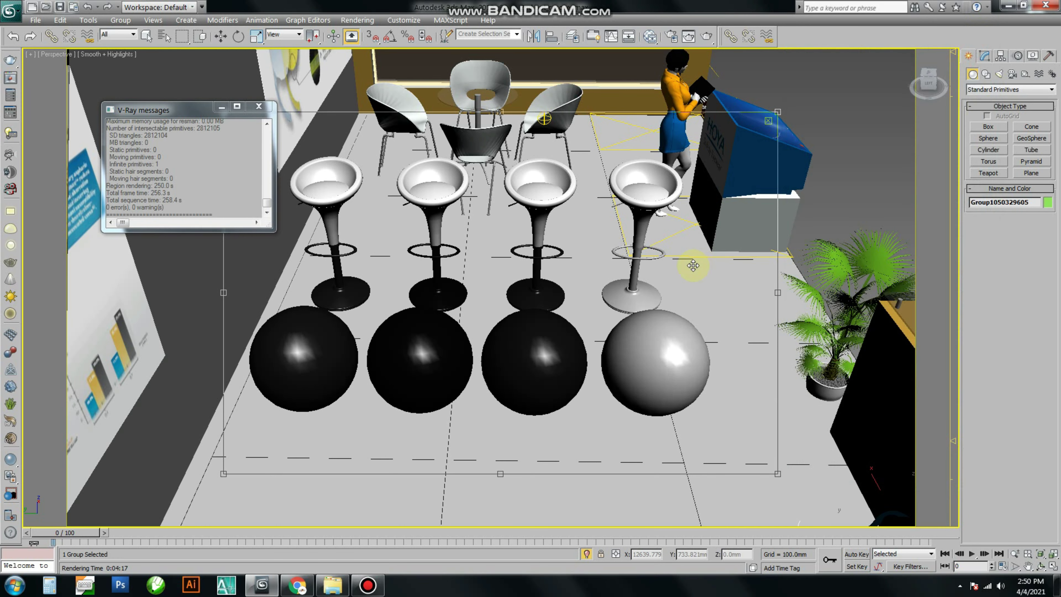
- Review the V-Ray GI and sampling settings in Render Setup, then bring back the Material Editor
{"action": "key", "text": "F10"}
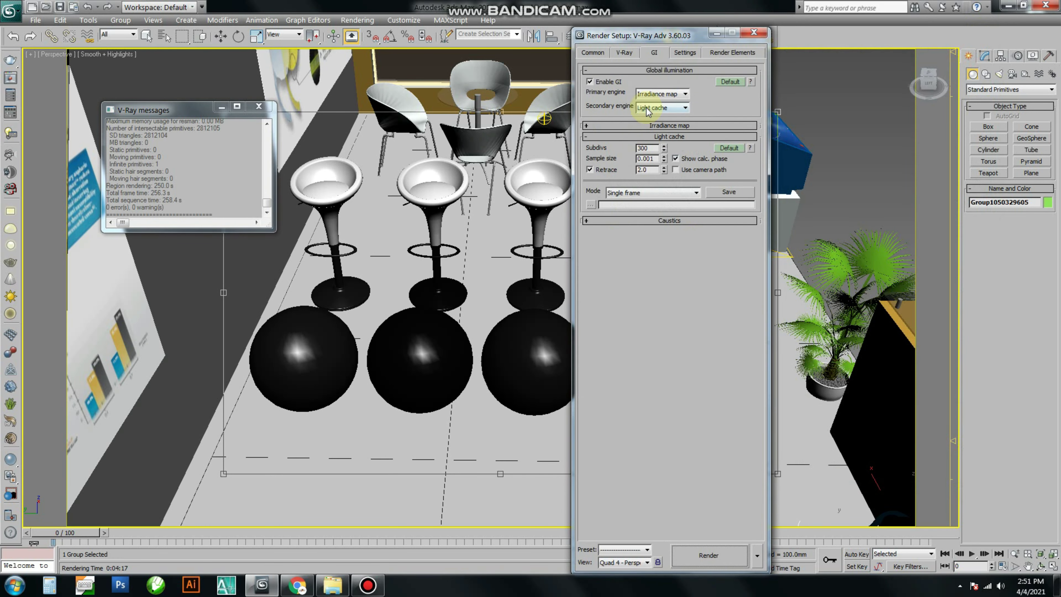
{"action": "left_click", "coordinate": [626, 54]}
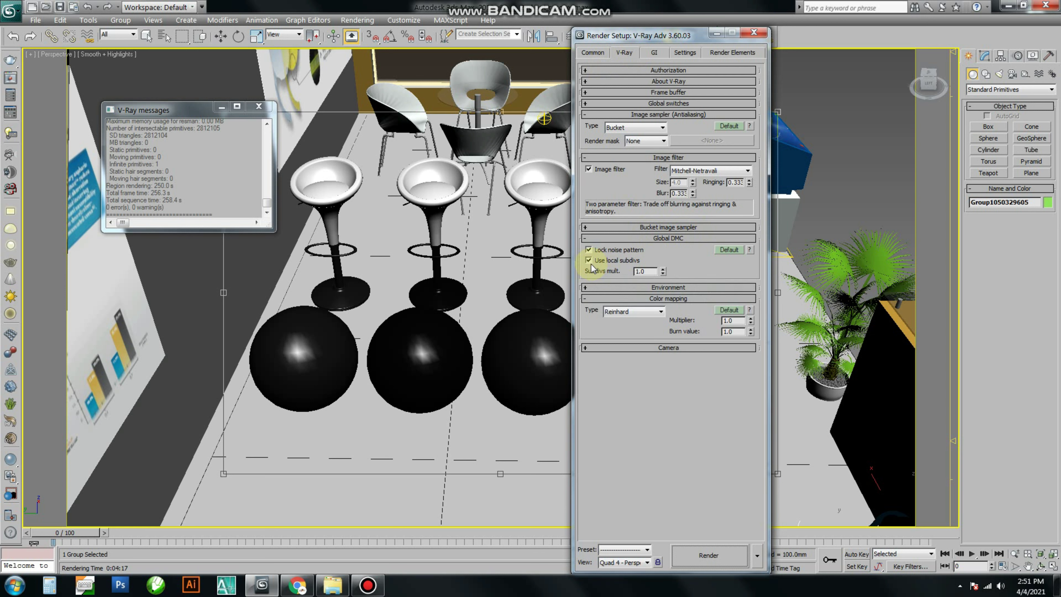
{"action": "left_click", "coordinate": [753, 32]}
{"action": "key", "text": "m"}
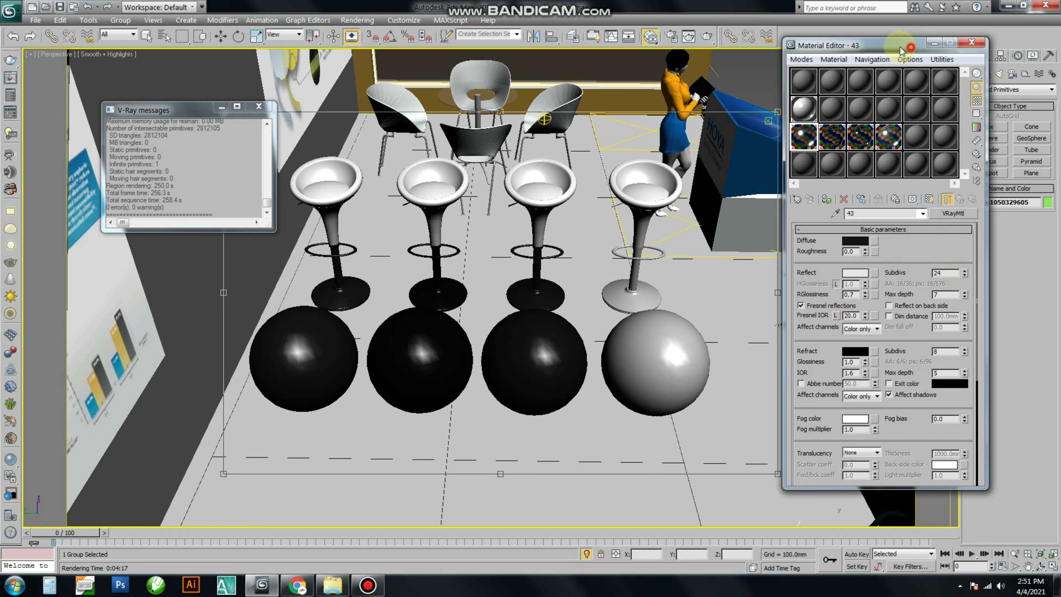
- Close the Material Editor and V-Ray messages, then resize the render region frame around the stools
{"action": "left_click_drag", "start_coordinate": [911, 51], "coordinate": [863, 50]}
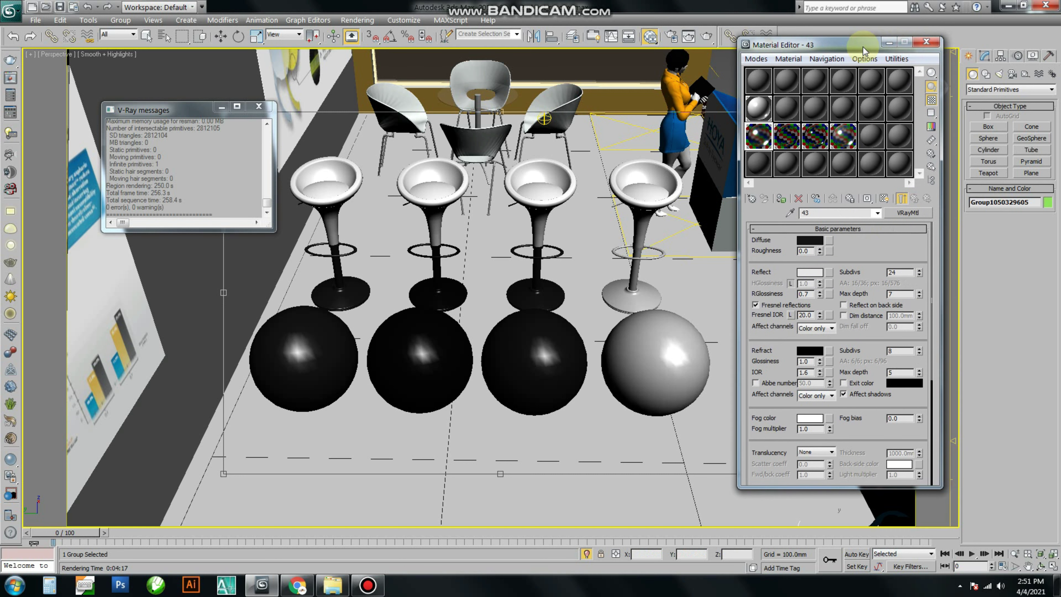
{"action": "left_click", "coordinate": [925, 42]}
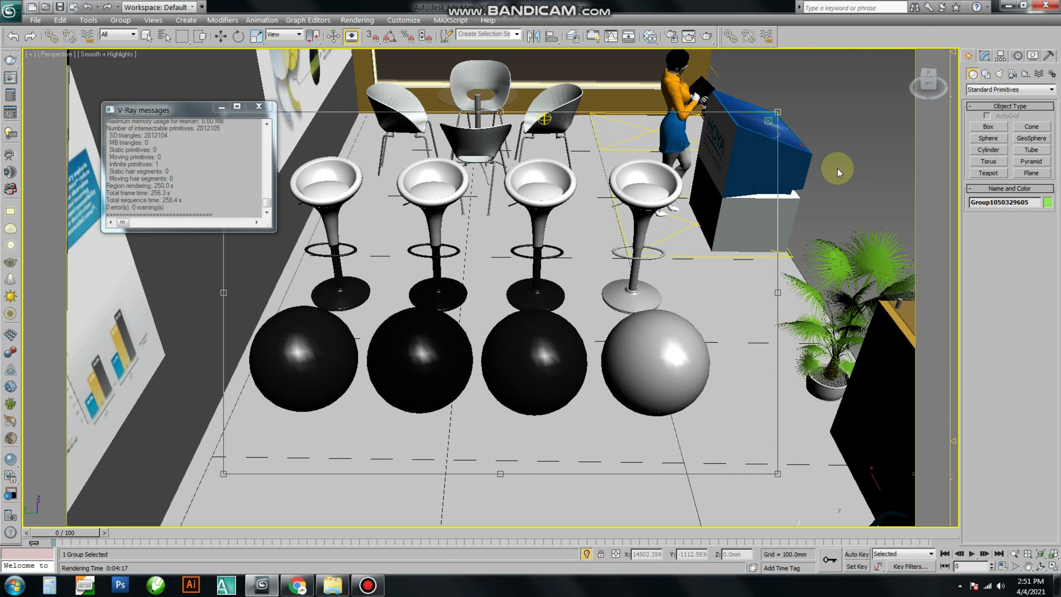
{"action": "left_click", "coordinate": [258, 106]}
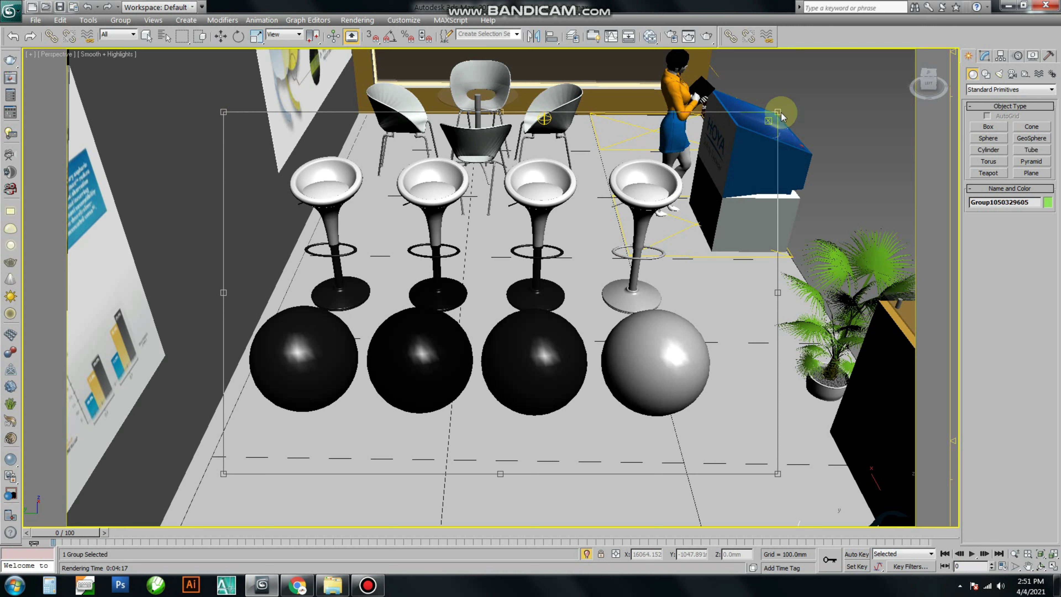
{"action": "left_click_drag", "start_coordinate": [778, 112], "coordinate": [820, 85]}
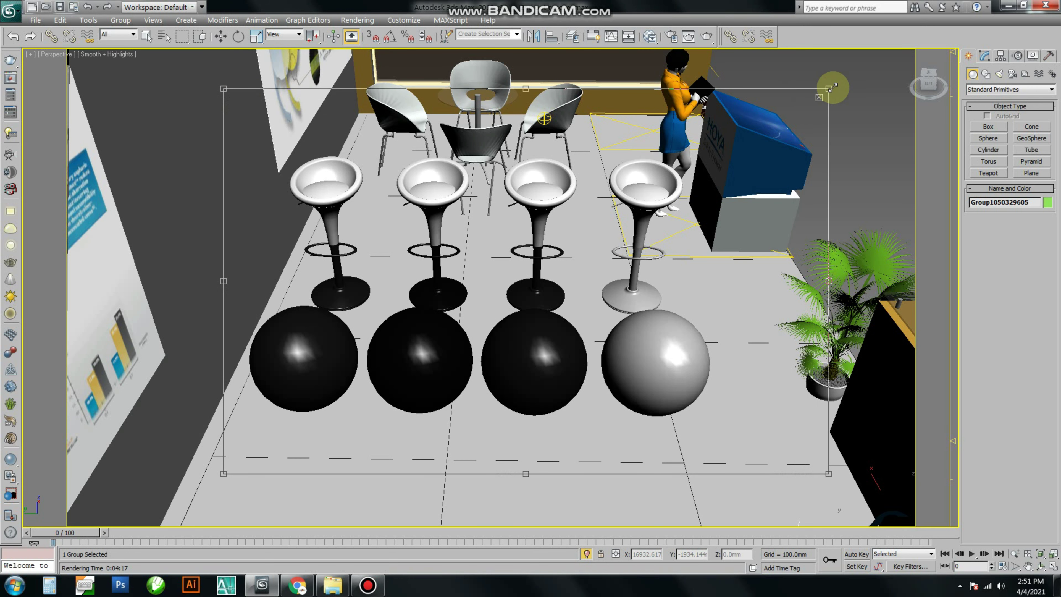
{"action": "left_click_drag", "start_coordinate": [821, 85], "coordinate": [748, 112]}
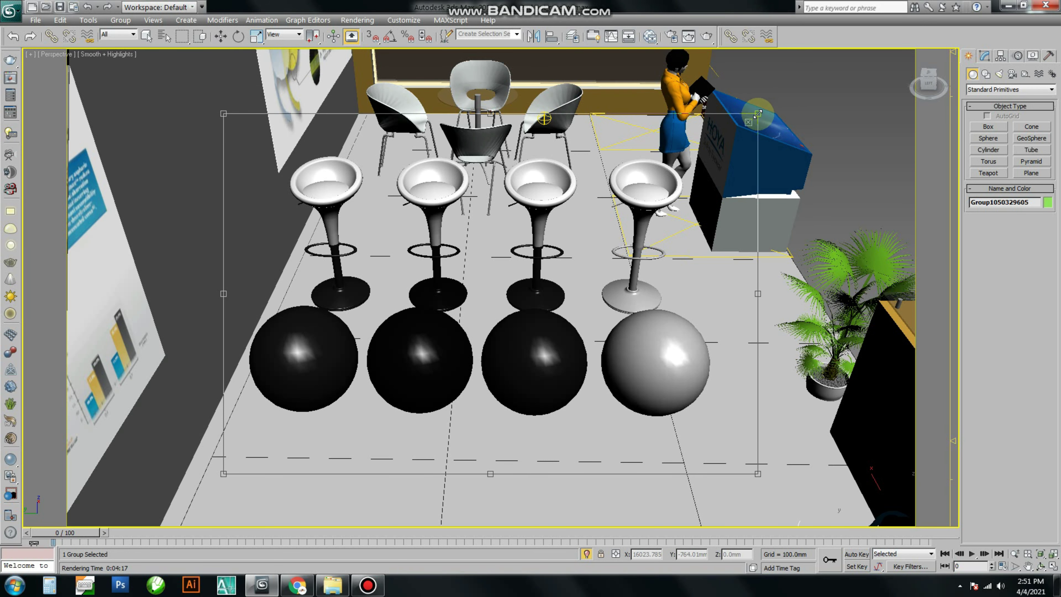